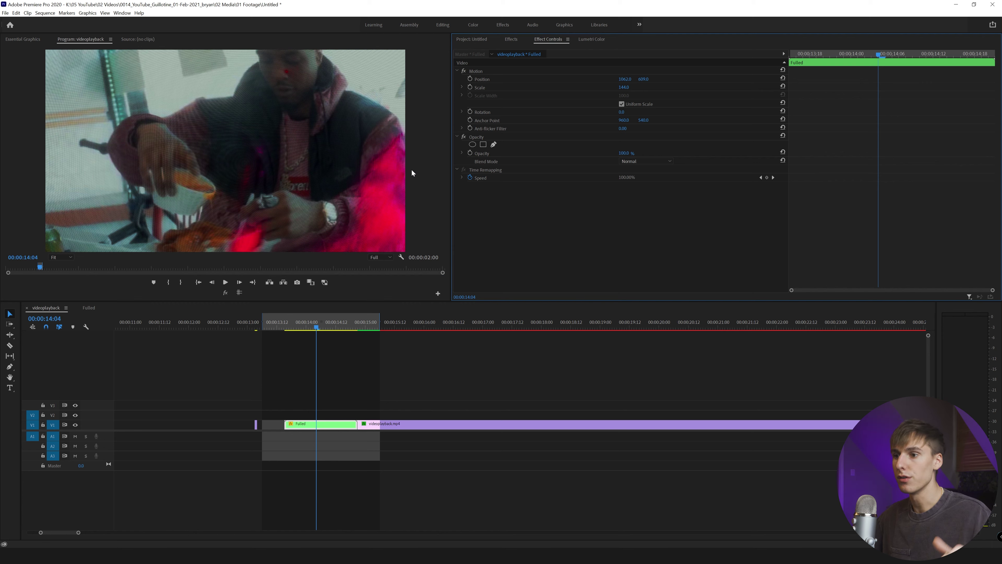
Render the preview of the marked timeline range and play back the nested green clip.
{"action": "left_click_drag", "start_coordinate": [298, 325], "coordinate": [283, 324]}
{"action": "key", "text": "space"}
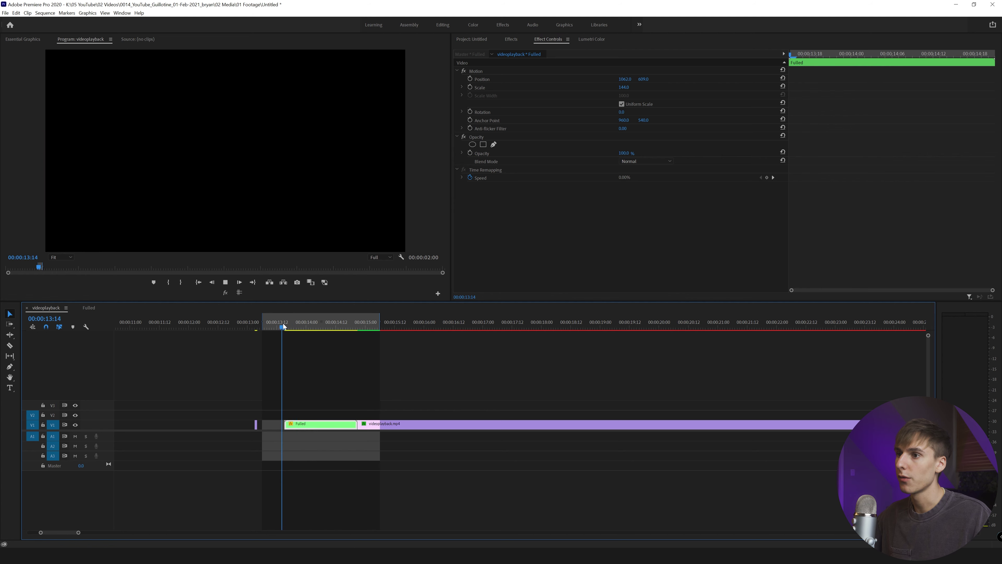
{"action": "key", "text": "Return"}
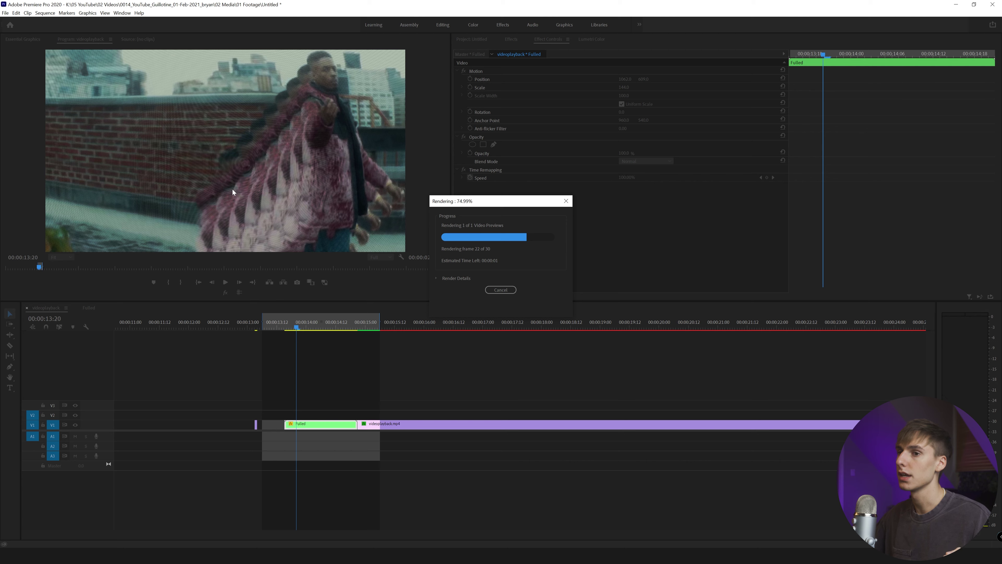
{"action": "left_click", "coordinate": [284, 325]}
{"action": "key", "text": "space"}
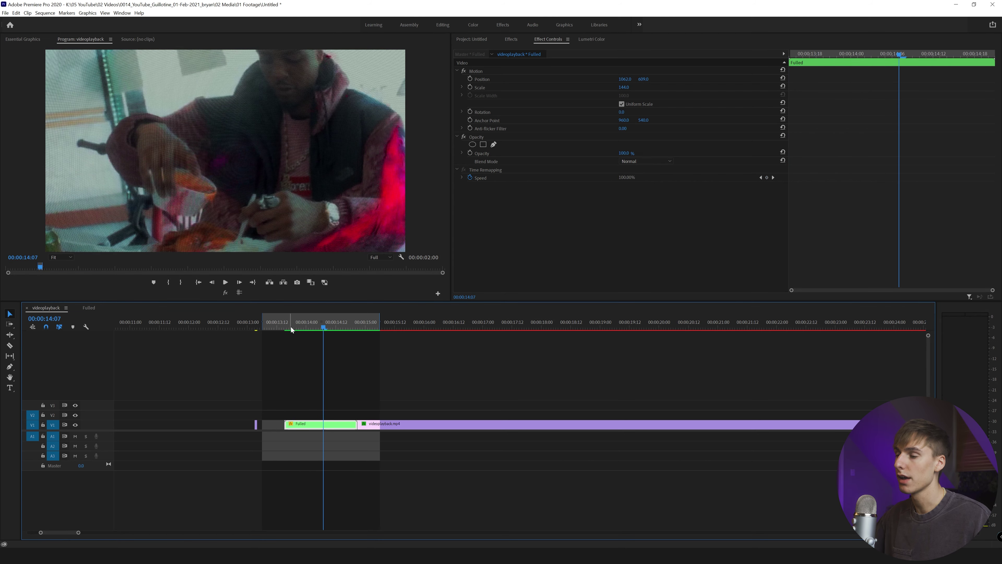
{"action": "left_click_drag", "start_coordinate": [291, 320], "coordinate": [255, 326]}
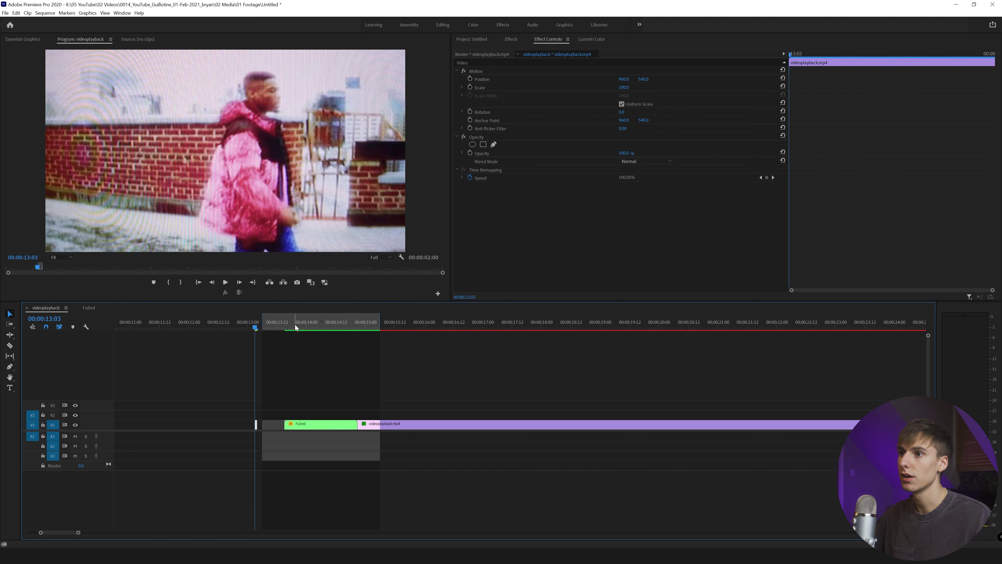
Open the green nested sequence from the timeline and select its videoplayback.mp4 clip.
{"action": "left_click", "coordinate": [309, 317]}
{"action": "double_click", "coordinate": [309, 425]}
{"action": "left_click", "coordinate": [147, 425]}
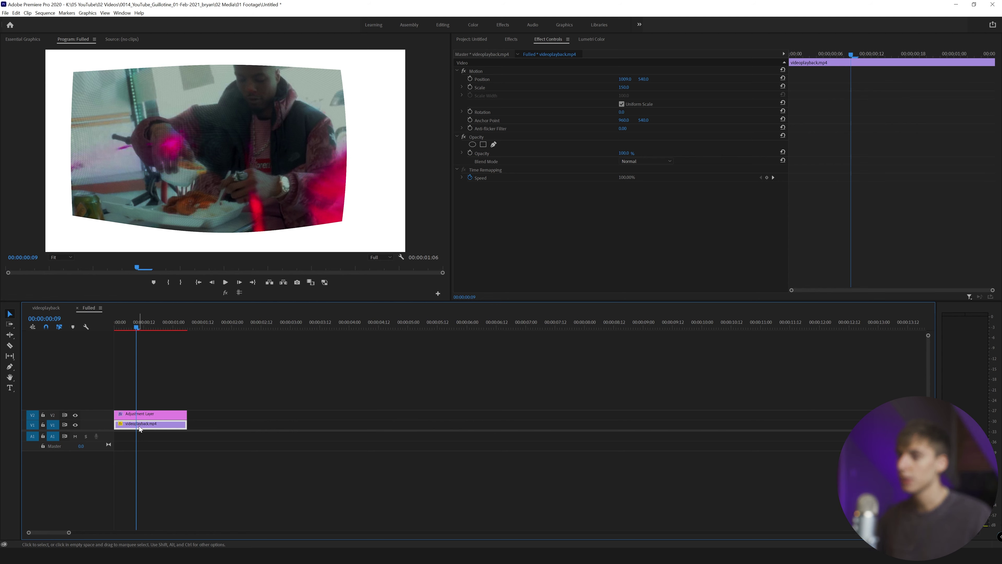
{"action": "left_click", "coordinate": [74, 426]}
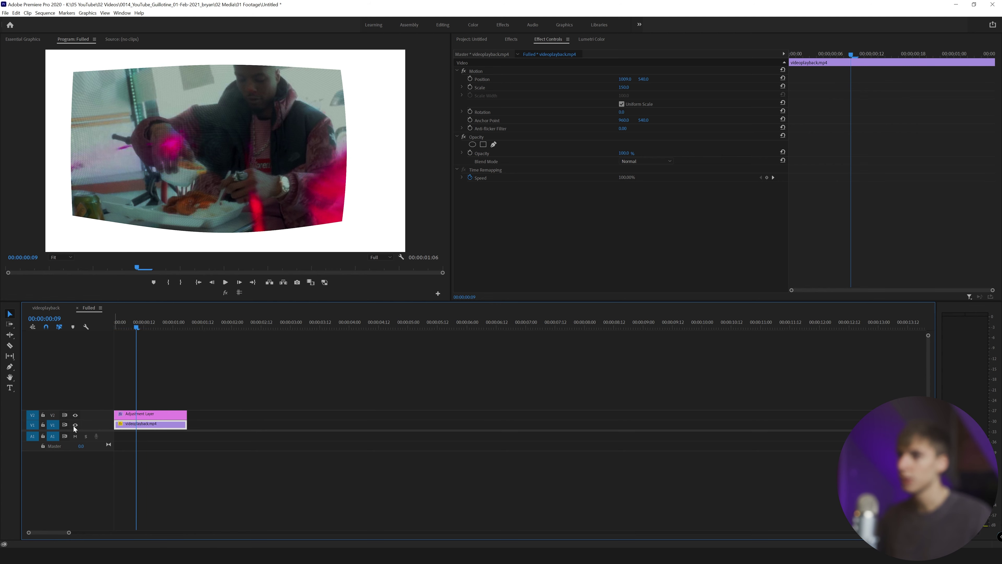
{"action": "left_click", "coordinate": [141, 415]}
{"action": "left_click", "coordinate": [142, 424]}
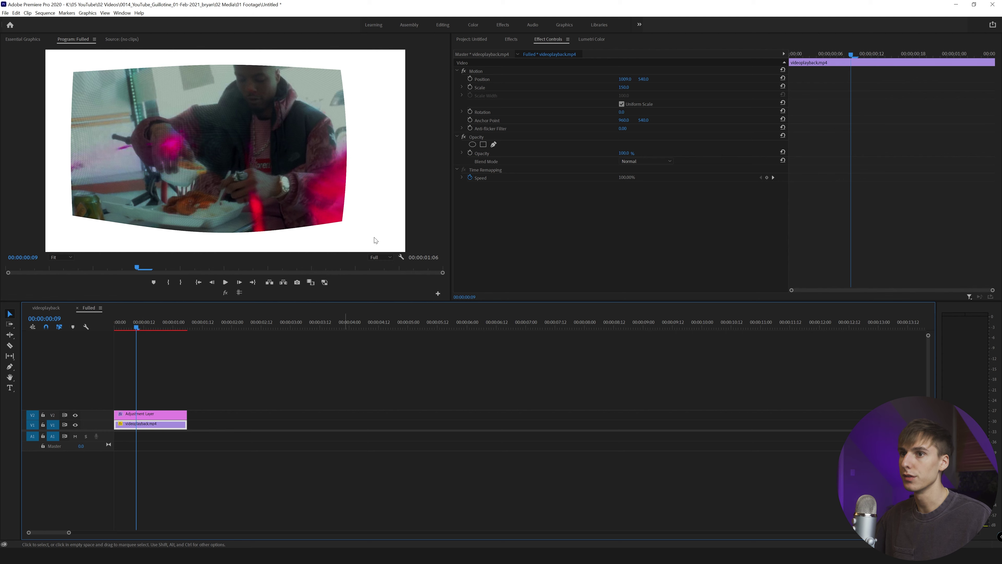
Find the Noise effect and apply it to the videoplayback.mp4 clip.
{"action": "left_click", "coordinate": [511, 39]}
{"action": "left_click_drag", "start_coordinate": [507, 49], "coordinate": [337, 47]}
{"action": "key", "text": "BackSpace"}
{"action": "type", "text": "noise"}
{"action": "left_click_drag", "start_coordinate": [483, 201], "coordinate": [142, 423]}
{"action": "left_click", "coordinate": [548, 39]}
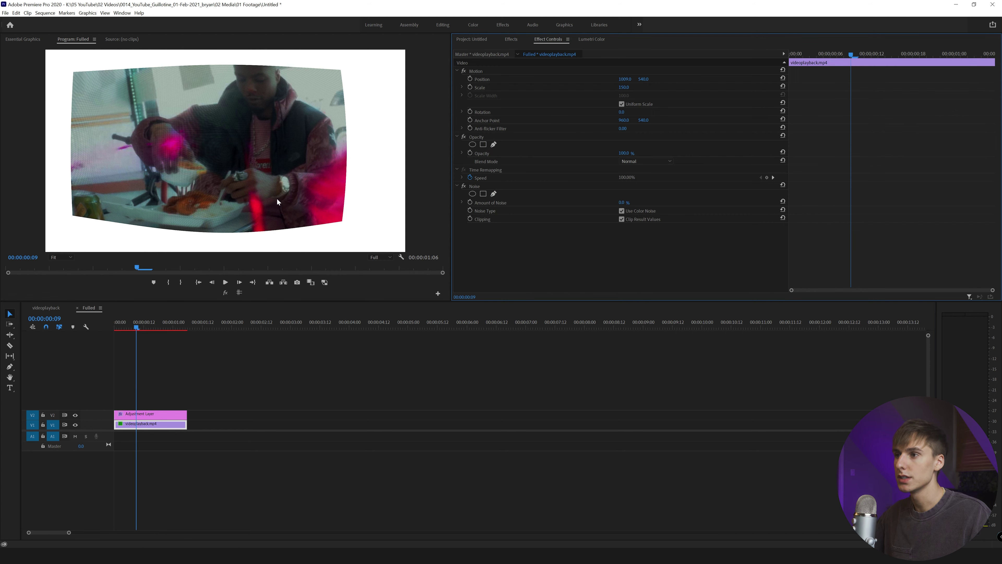
Set the Amount of Noise to 10% and inspect the grain in an enlarged view.
{"action": "left_click", "coordinate": [621, 202]}
{"action": "type", "text": "6"}
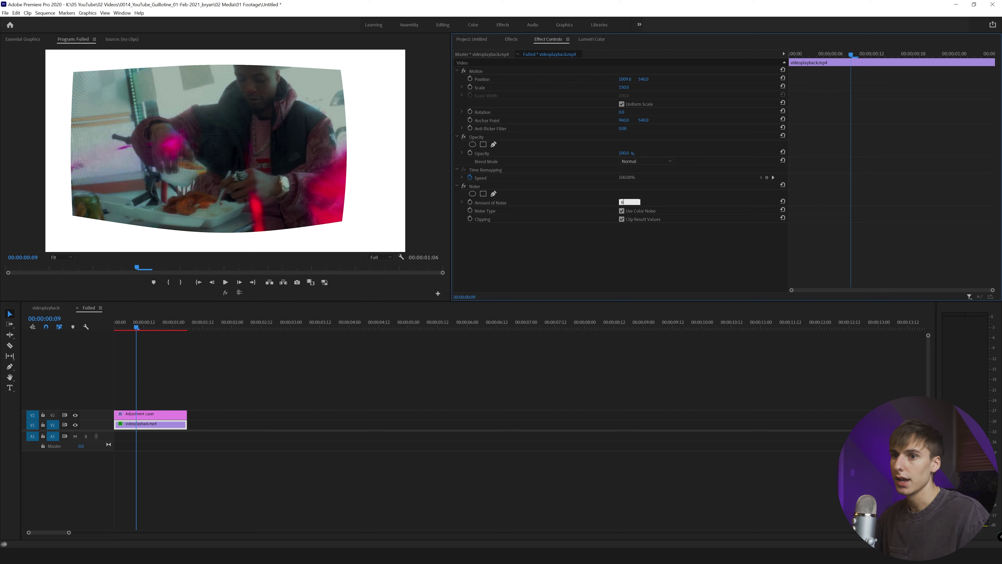
{"action": "left_click", "coordinate": [650, 248]}
{"action": "key", "text": "grave"}
{"action": "key", "text": "grave"}
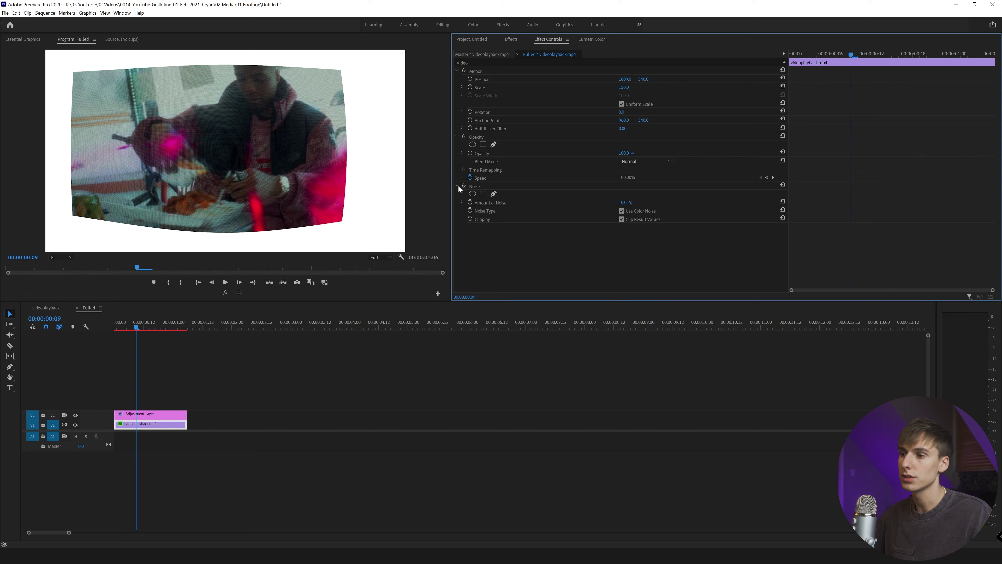
Apply the Brightness & Contrast effect to the videoplayback.mp4 clip and show its settings.
{"action": "left_click", "coordinate": [511, 38]}
{"action": "double_click", "coordinate": [487, 50]}
{"action": "key", "text": "BackSpace"}
{"action": "type", "text": "bri"}
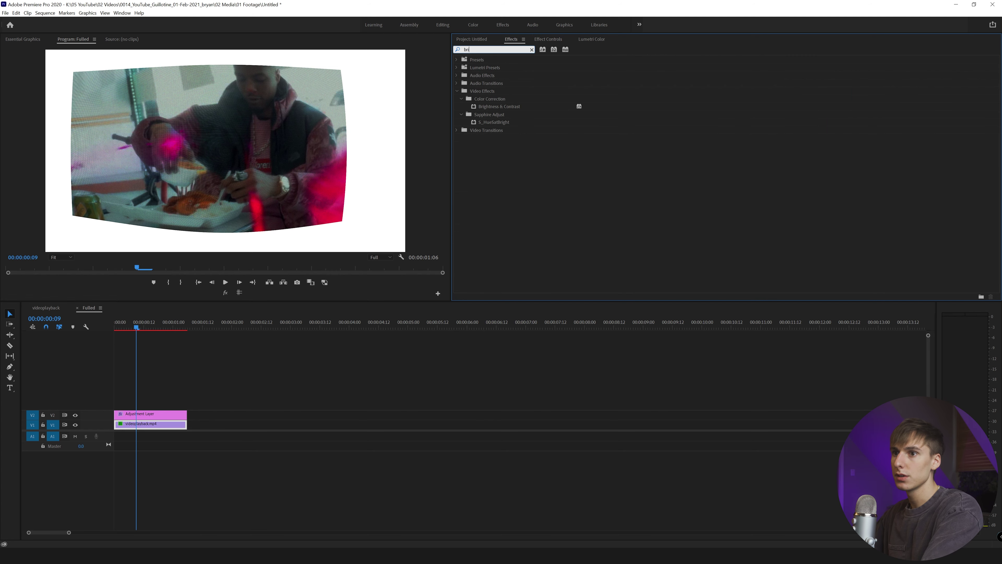
{"action": "double_click", "coordinate": [513, 107]}
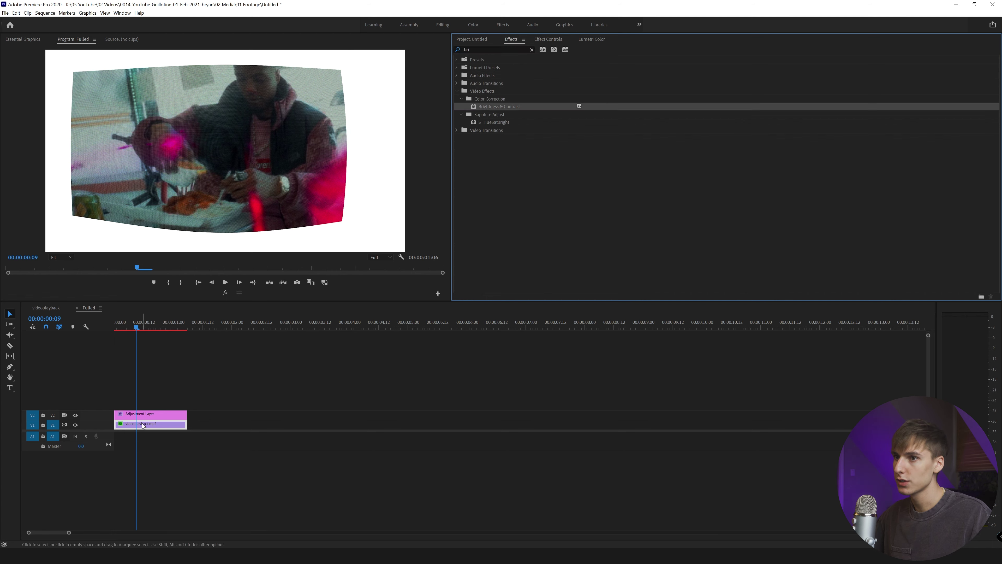
{"action": "left_click", "coordinate": [544, 39]}
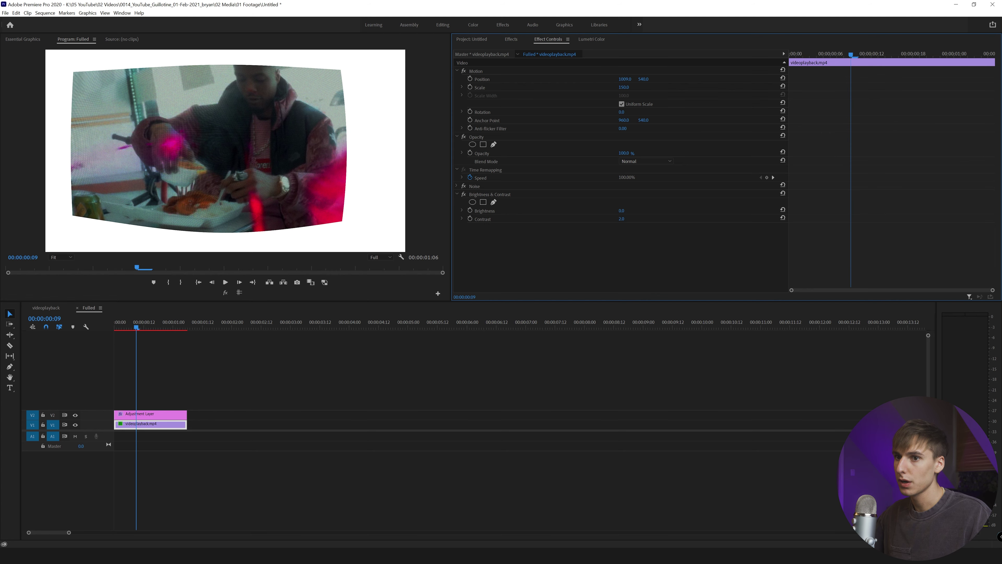
Set the Contrast of the Brightness & Contrast effect to 25.
{"action": "left_click", "coordinate": [624, 218]}
{"action": "type", "text": "53"}
{"action": "key", "text": "Return"}
{"action": "type", "text": "25"}
{"action": "key", "text": "Return"}
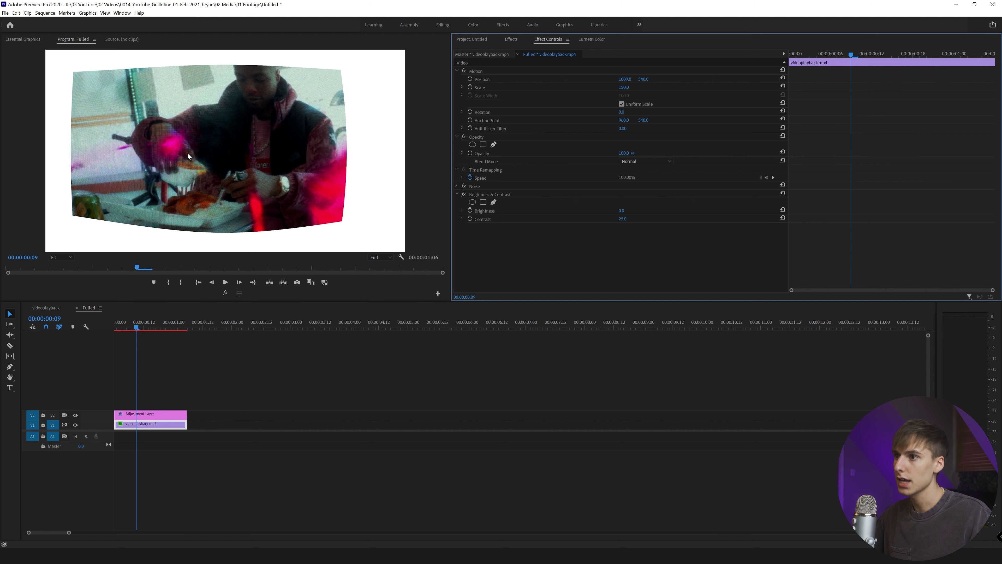
Start keyframing Brightness at 0 on the clip's first frame and set it to 10 one frame further.
{"action": "key", "text": "Home"}
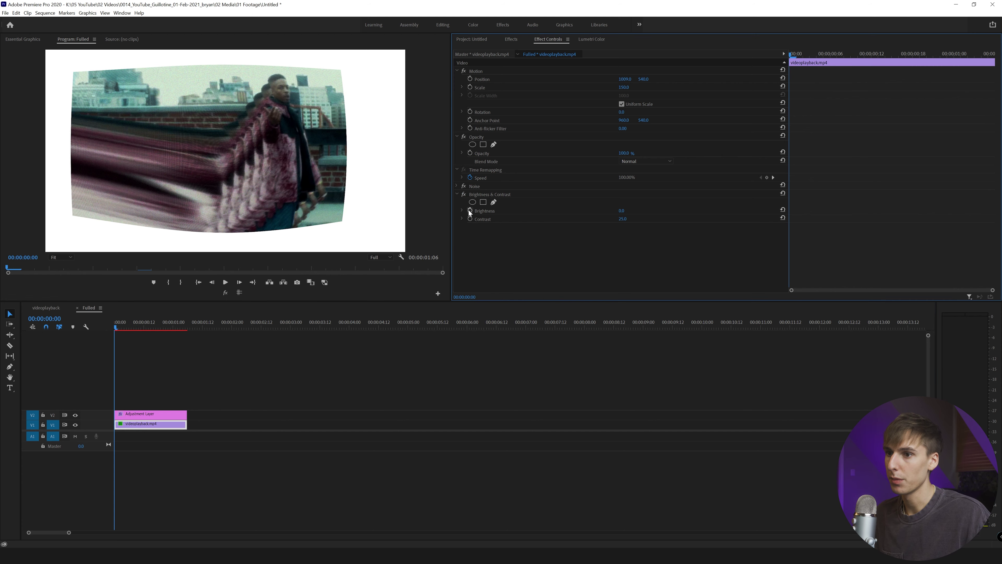
{"action": "left_click", "coordinate": [470, 210]}
{"action": "left_click", "coordinate": [239, 282]}
{"action": "left_click", "coordinate": [622, 210]}
{"action": "type", "text": "10"}
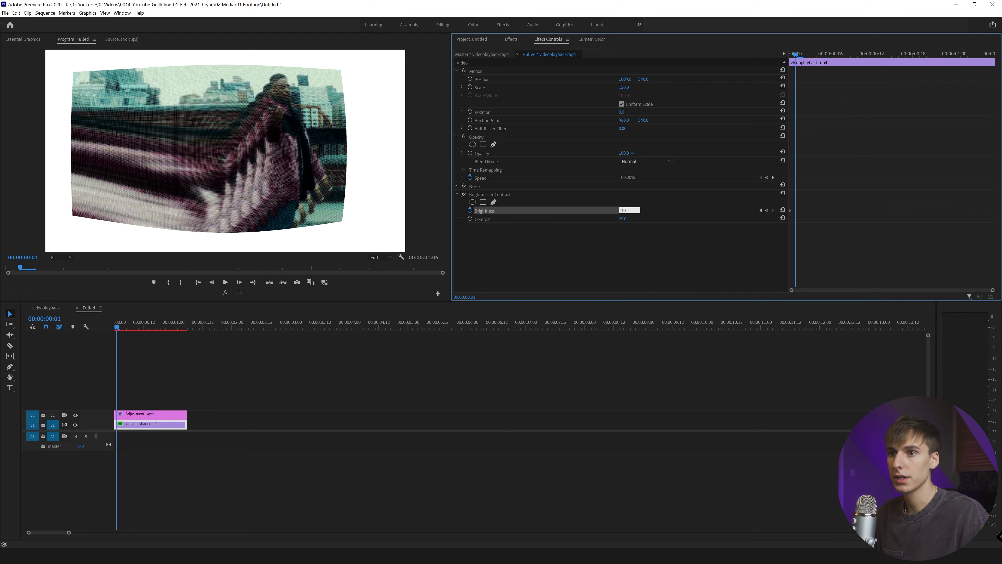
{"action": "left_click", "coordinate": [669, 238]}
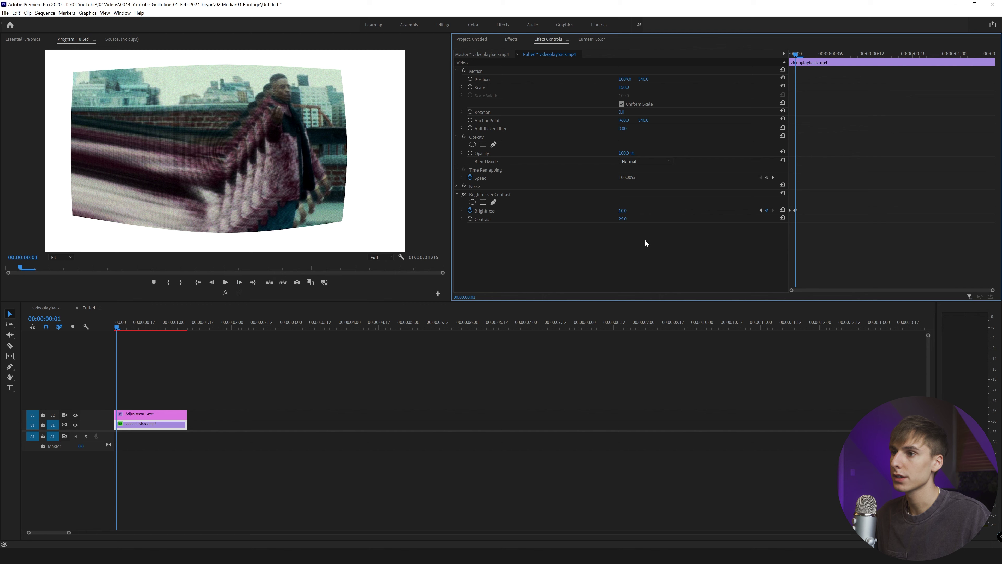
Keyframe Brightness at 2 on frame 00:00:00:02 and at 12 on frame 00:00:00:03.
{"action": "left_click", "coordinate": [242, 283]}
{"action": "left_click", "coordinate": [629, 213]}
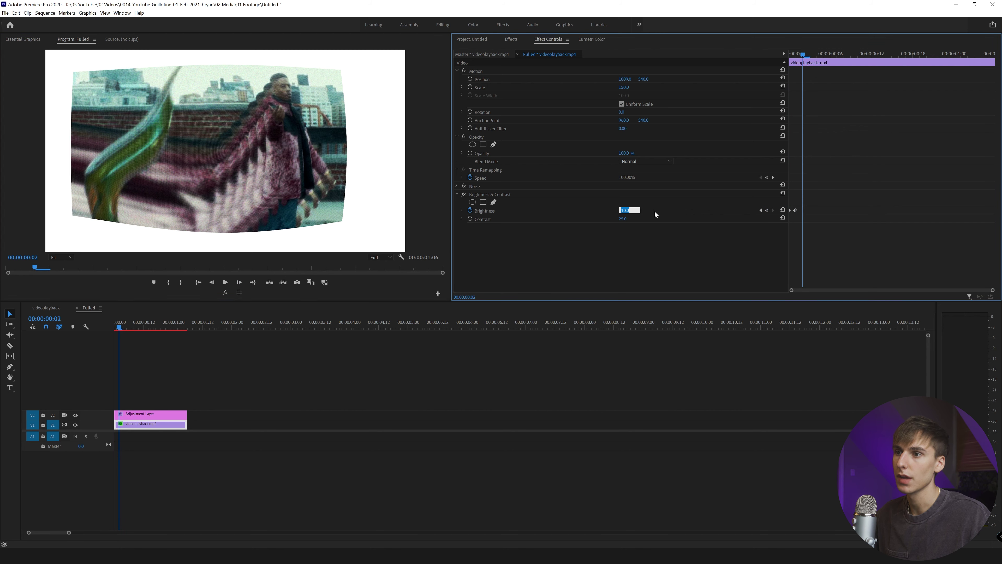
{"action": "type", "text": "2"}
{"action": "key", "text": "Return"}
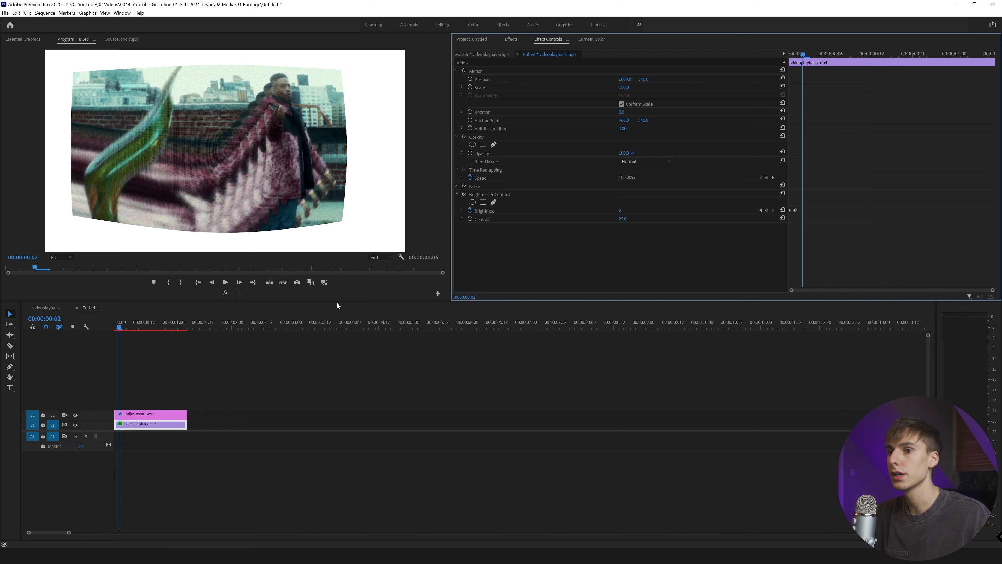
{"action": "left_click", "coordinate": [239, 282]}
{"action": "left_click", "coordinate": [635, 211]}
{"action": "type", "text": "12"}
{"action": "key", "text": "Return"}
Keyframe Brightness at 2 on frame 00:00:00:04 and at 7 on frame 00:00:00:05.
{"action": "key", "text": "Right"}
{"action": "left_click", "coordinate": [629, 210]}
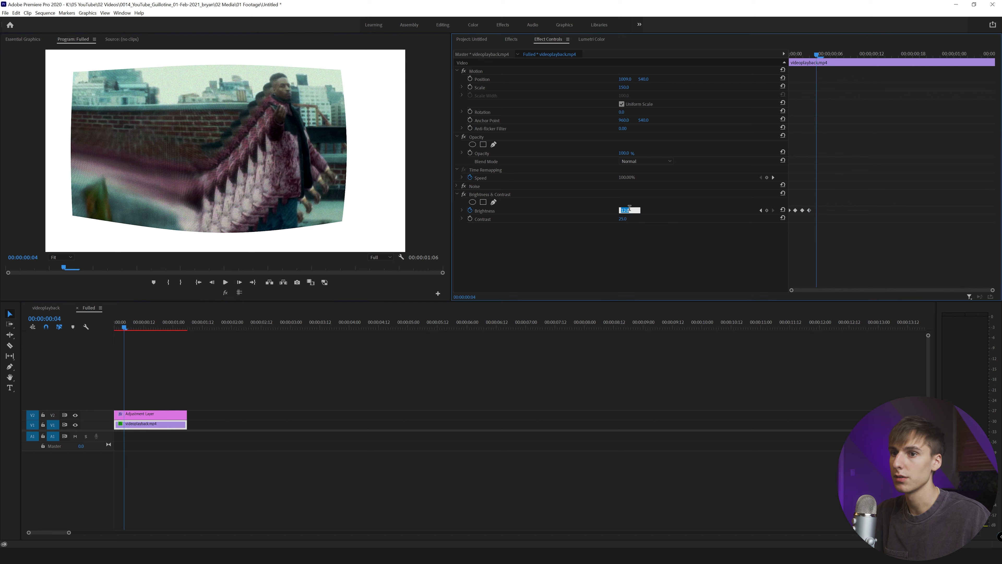
{"action": "type", "text": "2"}
{"action": "key", "text": "Return"}
{"action": "key", "text": "Right"}
{"action": "left_click", "coordinate": [631, 210]}
{"action": "type", "text": "7"}
{"action": "key", "text": "Return"}
Keyframe Brightness at 0 on frame 00:00:00:06 and at 2 on frame 00:00:00:07.
{"action": "left_click", "coordinate": [239, 282]}
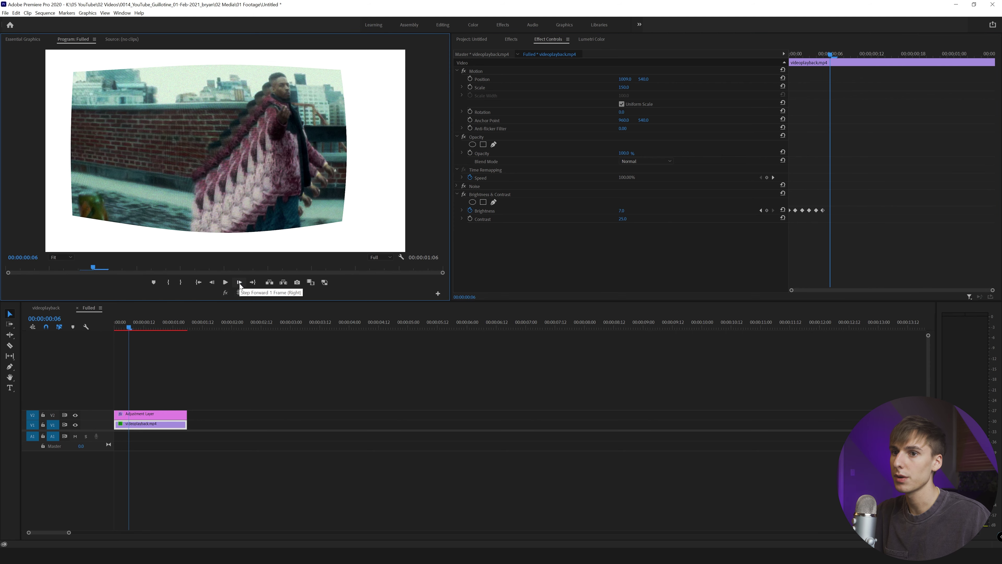
{"action": "left_click", "coordinate": [627, 211]}
{"action": "type", "text": "0"}
{"action": "key", "text": "Return"}
{"action": "left_click", "coordinate": [239, 282]}
{"action": "left_click", "coordinate": [630, 210]}
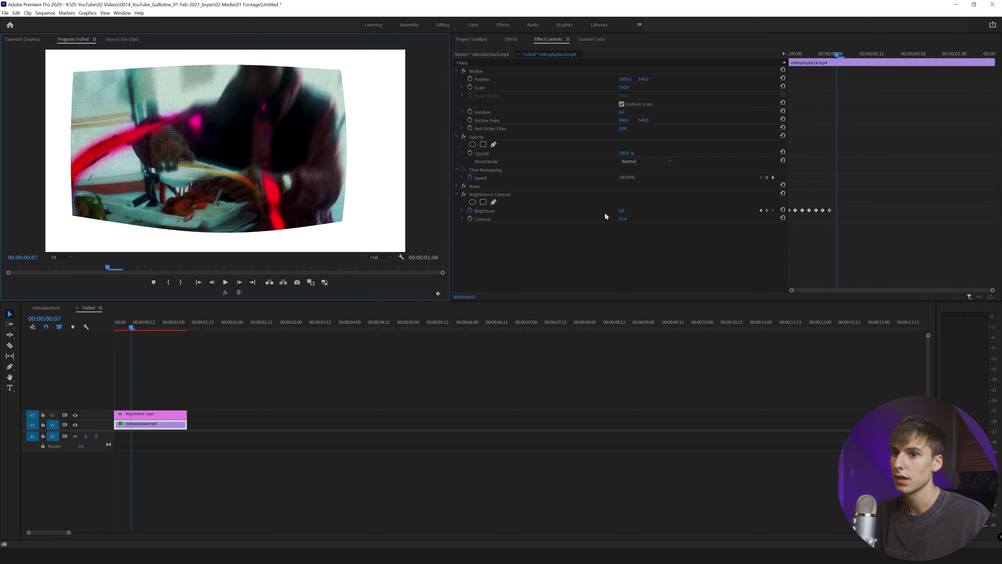
{"action": "type", "text": "2"}
{"action": "key", "text": "Return"}
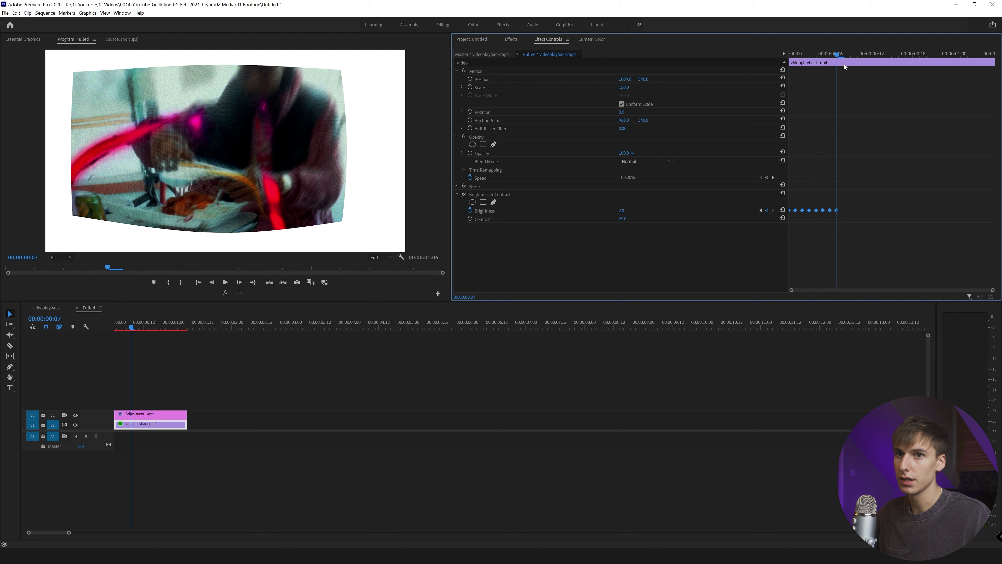
Copy the eight Brightness keyframes and paste them repeatedly until they cover the whole clip, starting at 00:00:00:08.
{"action": "left_click", "coordinate": [844, 56]}
{"action": "key", "text": "ctrl+v"}
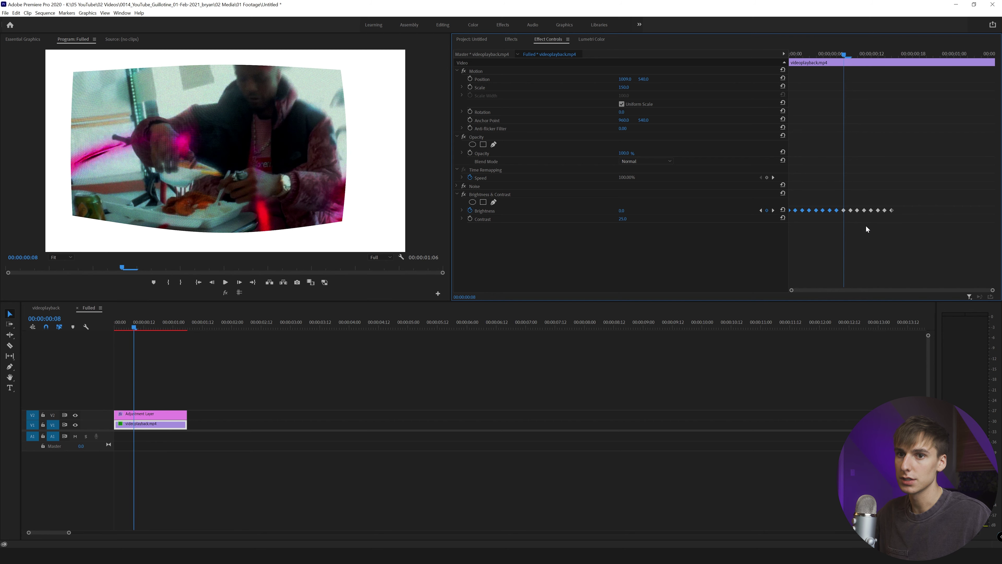
{"action": "left_click", "coordinate": [899, 57]}
{"action": "key", "text": "ctrl+v"}
{"action": "left_click", "coordinate": [954, 55]}
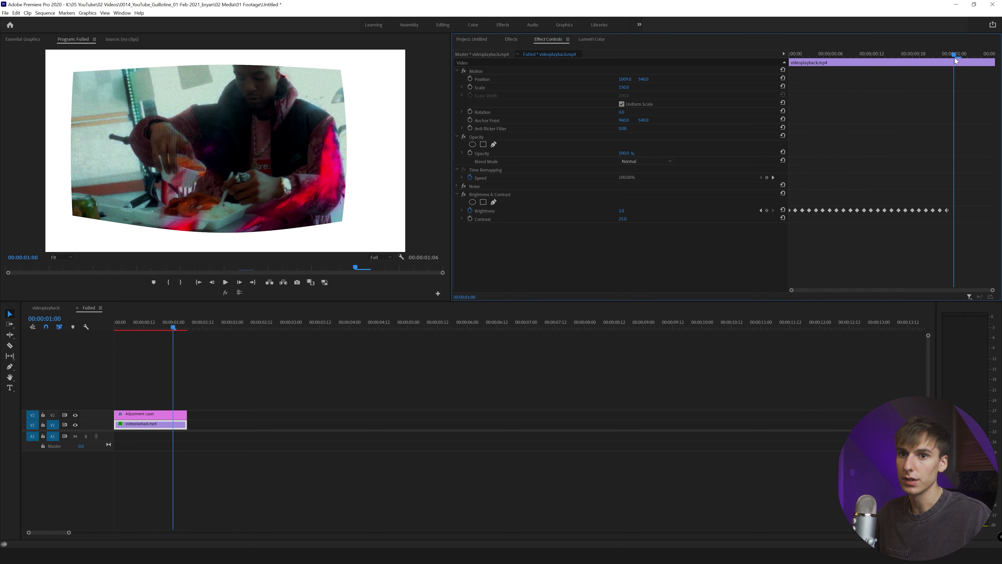
{"action": "key", "text": "ctrl+v"}
{"action": "key", "text": "Home"}
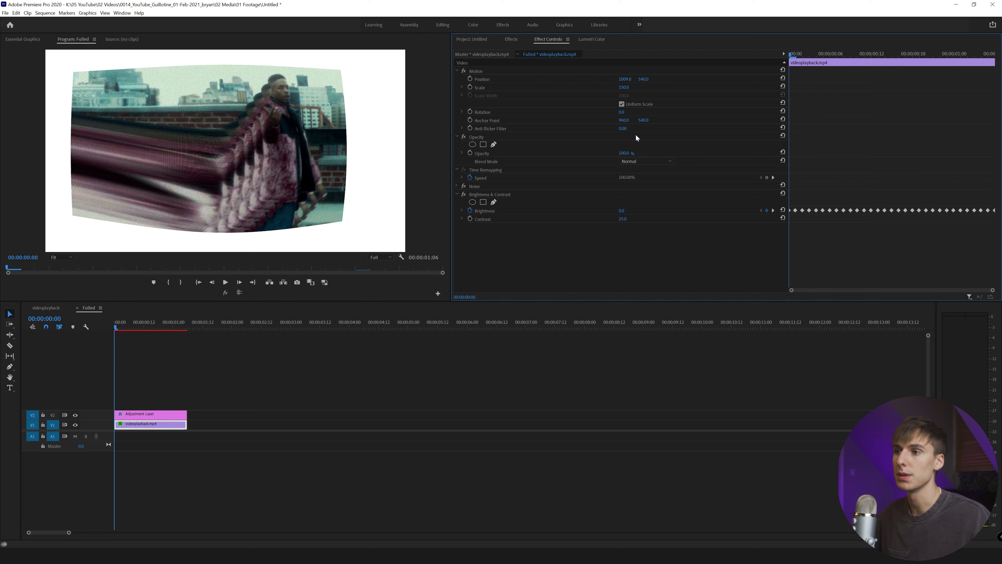
Scrub through the clip and play it from the start to check the brightness flicker.
{"action": "left_click_drag", "start_coordinate": [796, 55], "coordinate": [844, 74]}
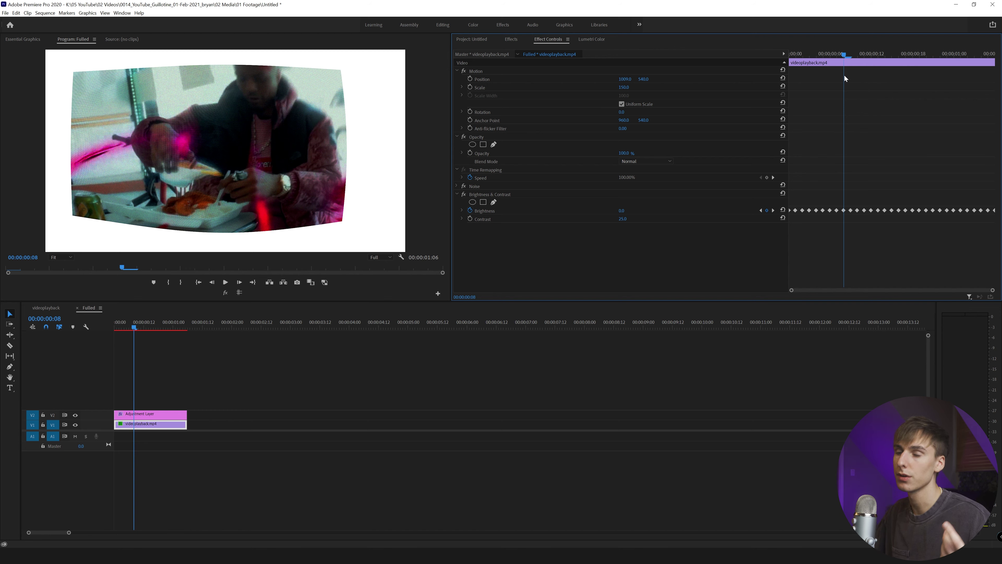
{"action": "left_click_drag", "start_coordinate": [825, 55], "coordinate": [789, 59]}
{"action": "key", "text": "space"}
{"action": "key", "text": "space"}
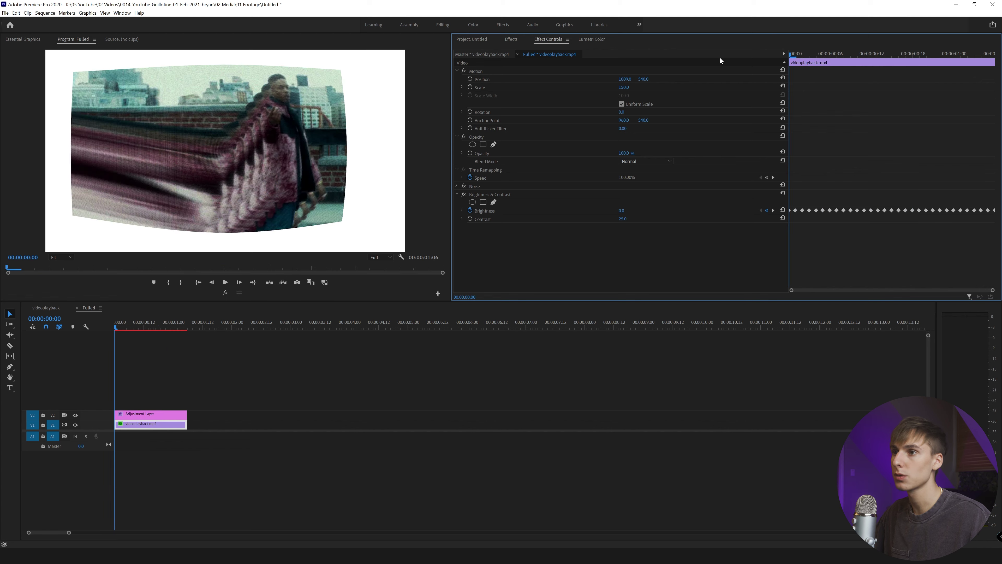
Find the Channel Blur effect, apply it to the videoplayback.mp4 clip and show its settings.
{"action": "left_click", "coordinate": [456, 194]}
{"action": "left_click", "coordinate": [511, 39]}
{"action": "left_click_drag", "start_coordinate": [488, 50], "coordinate": [416, 58]}
{"action": "type", "text": "c"}
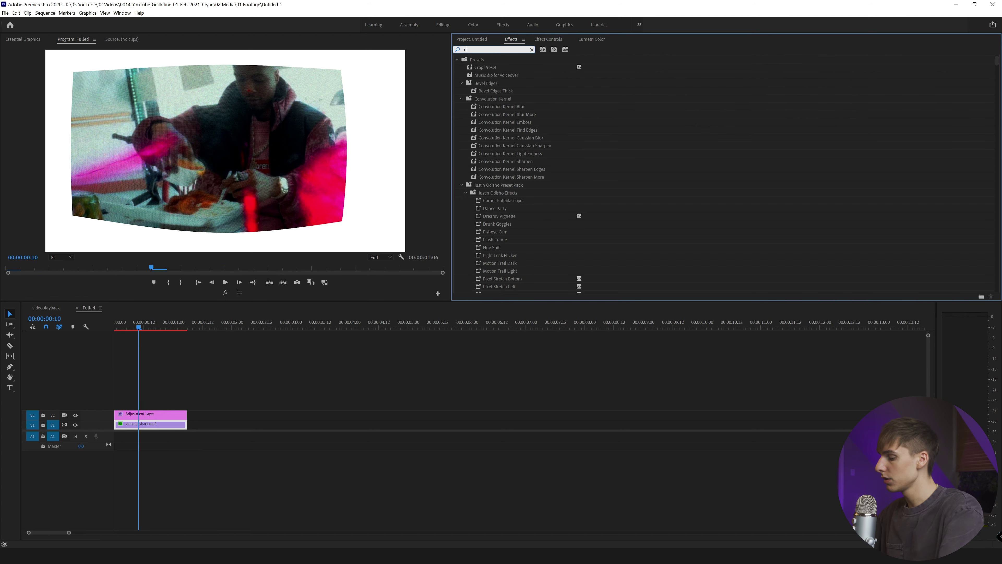
{"action": "type", "text": "hannel bl"}
{"action": "left_click_drag", "start_coordinate": [491, 106], "coordinate": [133, 425]}
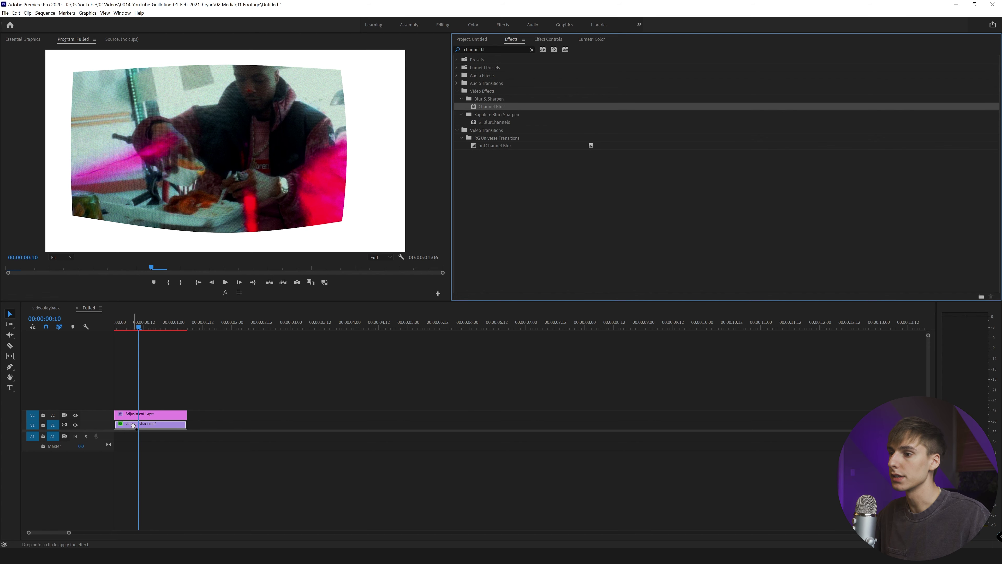
{"action": "key", "text": "shift+5"}
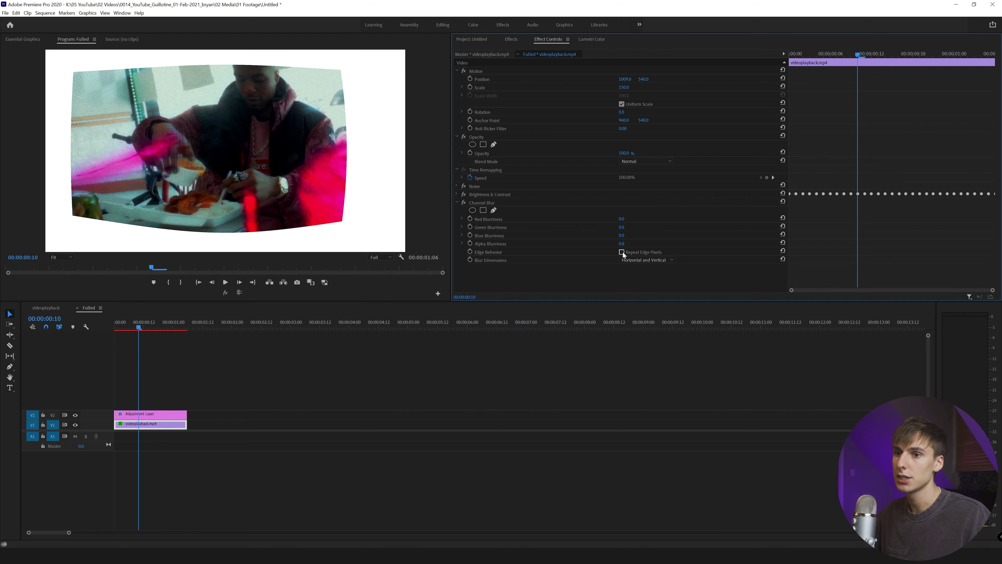
Turn on Repeat Edge Pixels for Channel Blur and hide the adjustment layer's track.
{"action": "left_click_drag", "start_coordinate": [622, 219], "coordinate": [628, 218]}
{"action": "left_click", "coordinate": [76, 415]}
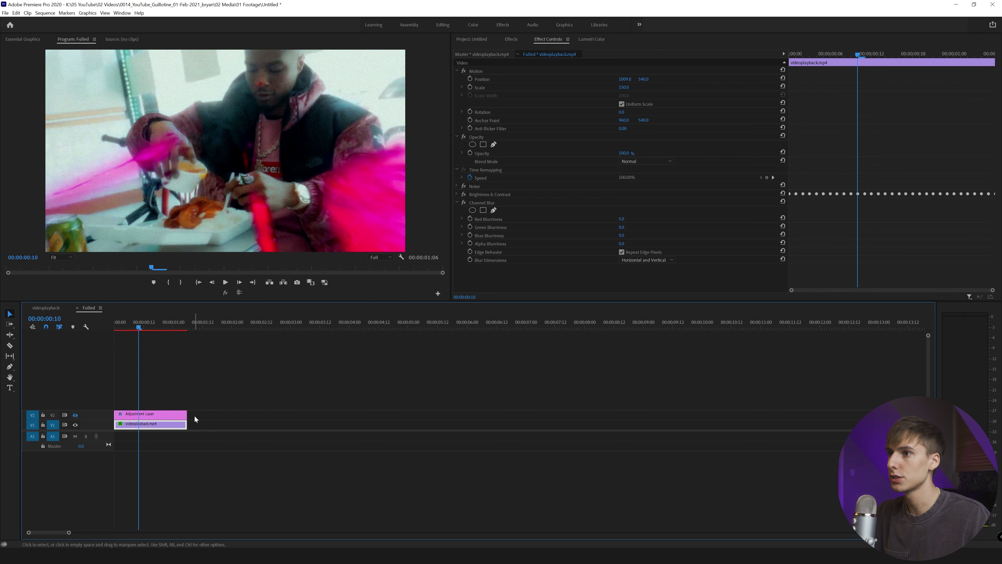
Try a Red Blurriness of 6, raise the Blue Blurriness instead and reset Red Blurriness to its default.
{"action": "left_click", "coordinate": [627, 219]}
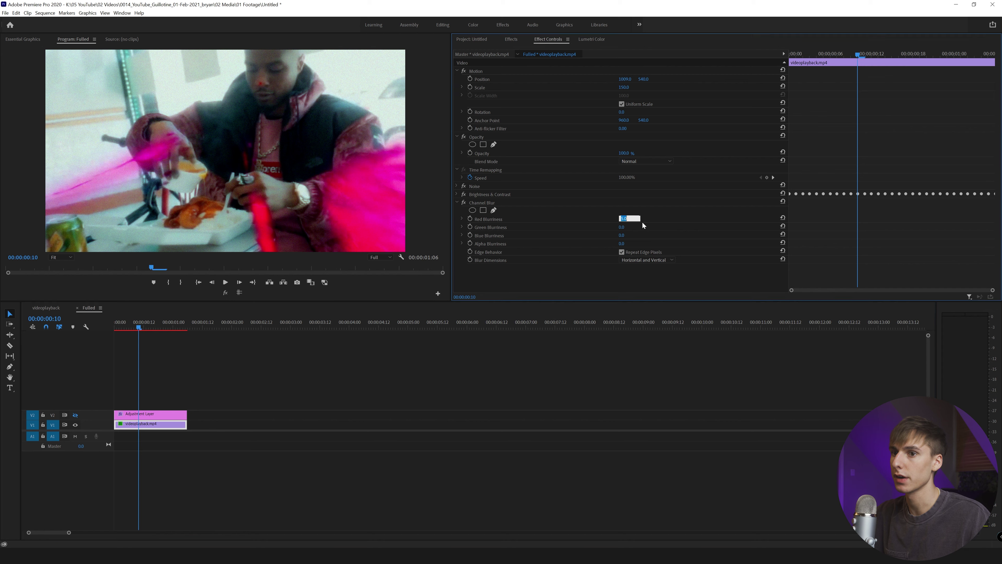
{"action": "type", "text": "6"}
{"action": "key", "text": "Return"}
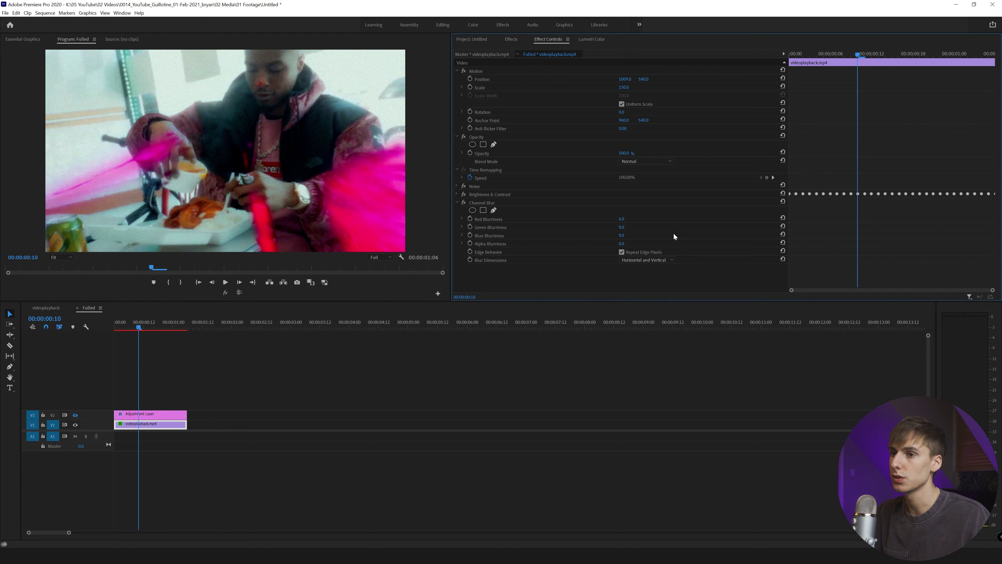
{"action": "mouse_move", "coordinate": [622, 218]}
{"action": "left_mouse_down"}
{"action": "mouse_move", "coordinate": [632, 219]}
{"action": "mouse_move", "coordinate": [627, 235]}
{"action": "left_mouse_up"}
{"action": "left_click", "coordinate": [783, 218]}
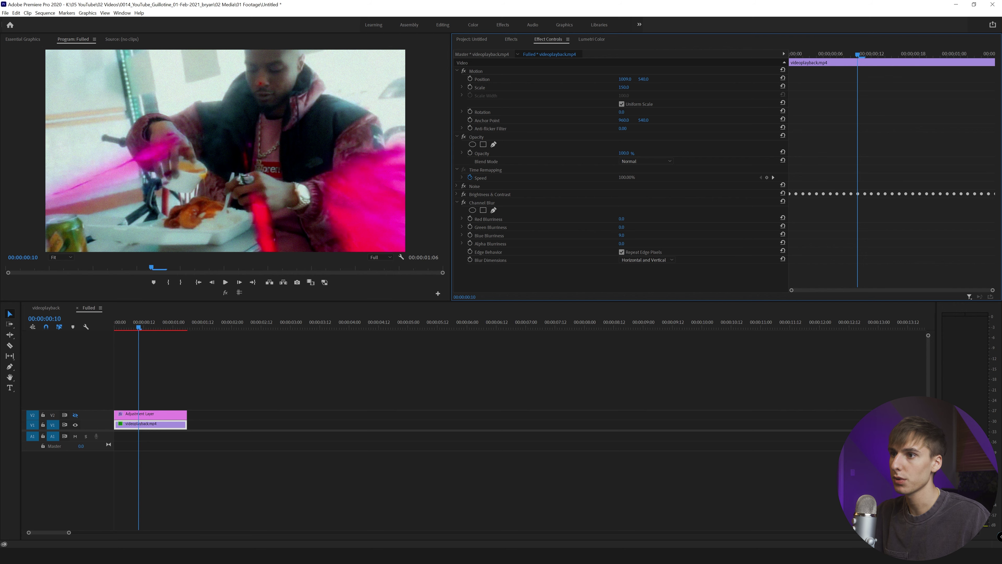
Reset the Blue Blurriness, try and reset the Green Blurriness, and raise the Red Blurriness to 21.
{"action": "left_click", "coordinate": [783, 234]}
{"action": "mouse_move", "coordinate": [627, 228]}
{"action": "left_mouse_down"}
{"action": "mouse_move", "coordinate": [642, 227]}
{"action": "mouse_move", "coordinate": [628, 219]}
{"action": "left_mouse_up"}
{"action": "left_click", "coordinate": [783, 226]}
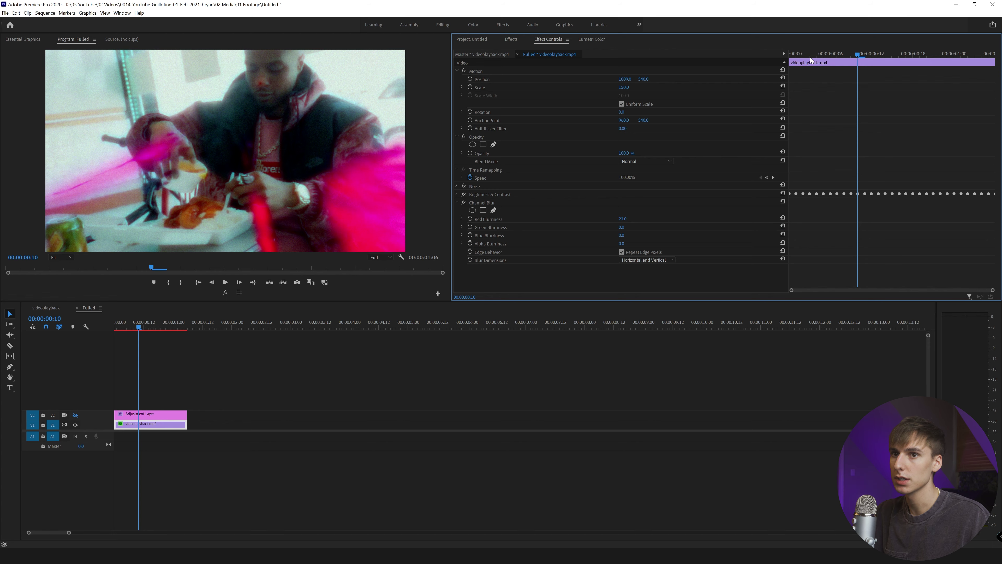
Animate the Red Blurriness from the clip's first frame with a keyframe of 0 and one of 15 on the next frame.
{"action": "key", "text": "Home"}
{"action": "left_click", "coordinate": [471, 218]}
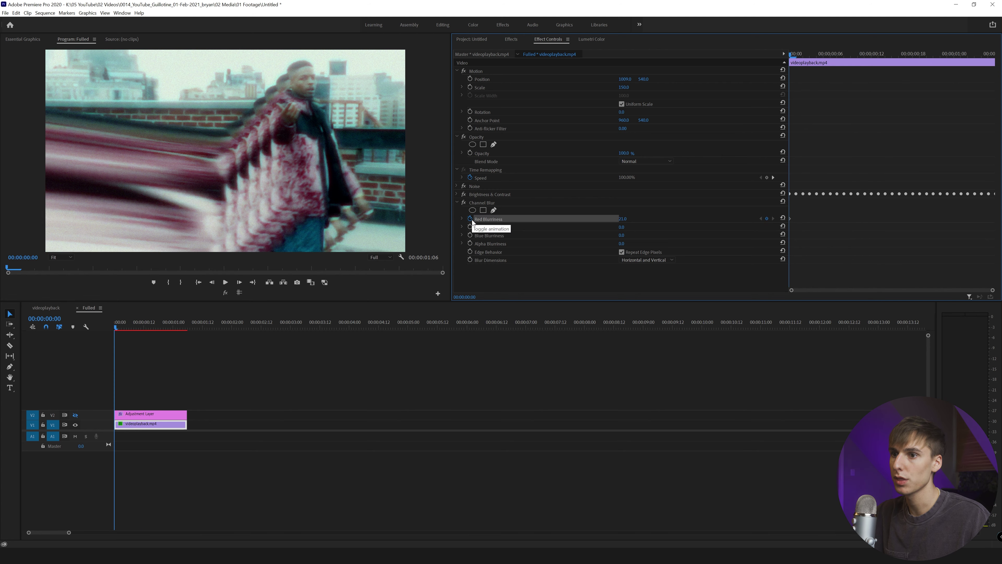
{"action": "left_click_drag", "start_coordinate": [623, 219], "coordinate": [614, 219]}
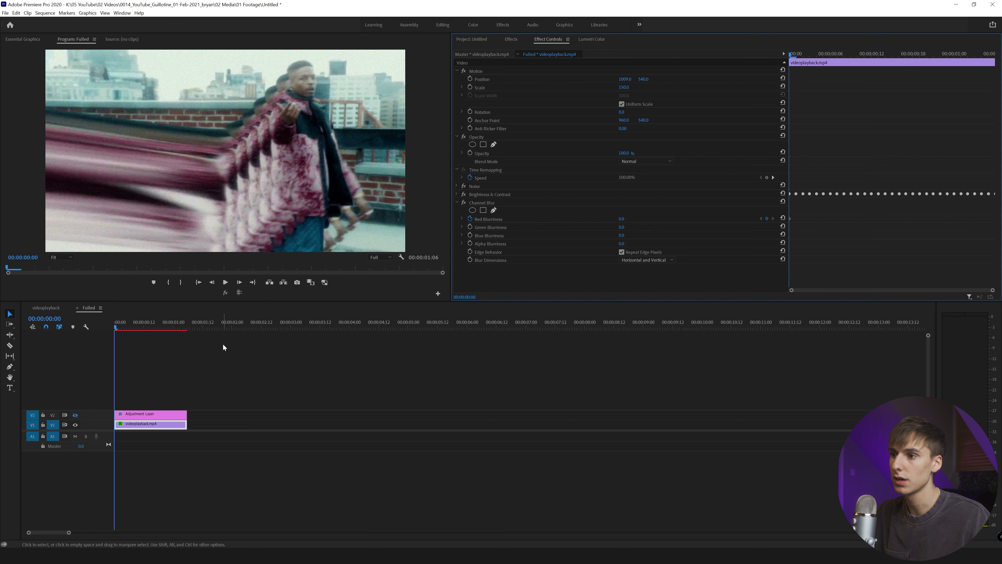
{"action": "key", "text": "Right"}
{"action": "left_click", "coordinate": [630, 217]}
{"action": "type", "text": "1"}
{"action": "left_click", "coordinate": [685, 227]}
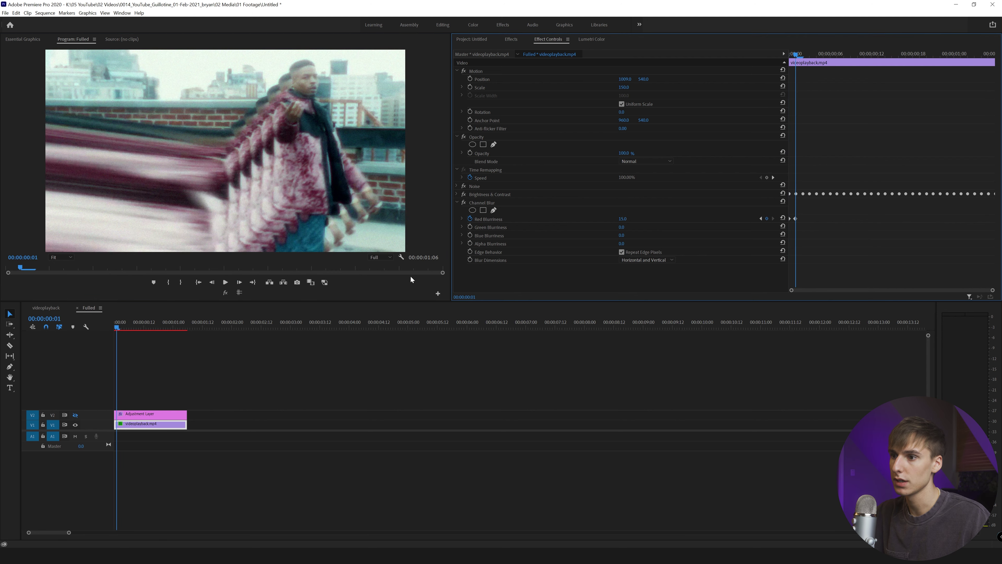
Keyframe the Red Blurriness at 2, 25 and 10 on the three following frames.
{"action": "left_click", "coordinate": [239, 282]}
{"action": "left_click", "coordinate": [627, 218]}
{"action": "type", "text": "2"}
{"action": "key", "text": "Return"}
{"action": "key", "text": "Right"}
{"action": "left_click", "coordinate": [622, 219]}
{"action": "type", "text": "25"}
{"action": "key", "text": "Return"}
{"action": "key", "text": "Right"}
{"action": "left_click", "coordinate": [623, 219]}
{"action": "type", "text": "10"}
{"action": "key", "text": "Return"}
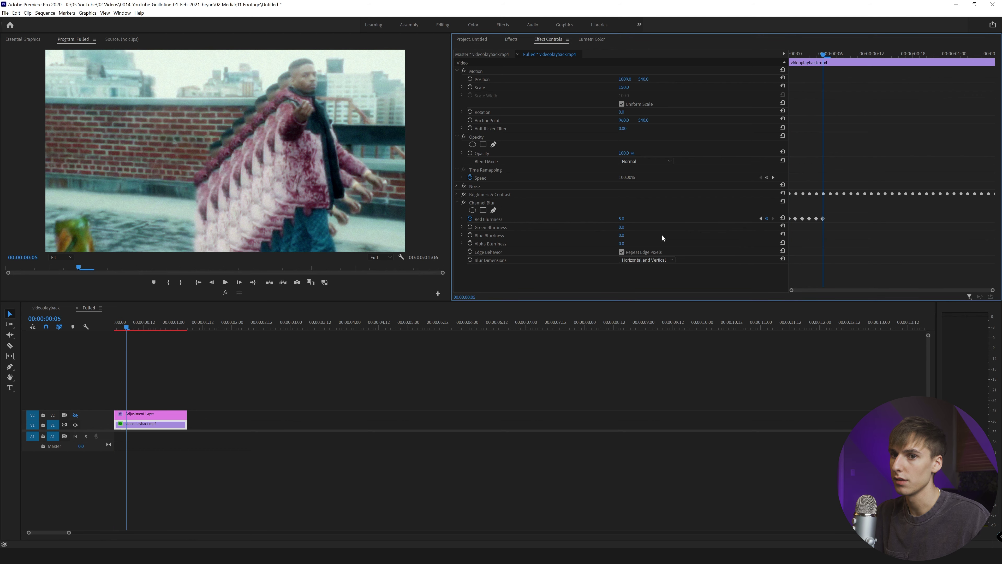
Copy the set of Red Blurriness keyframes and paste it repeatedly across the rest of the clip.
{"action": "left_click_drag", "start_coordinate": [853, 209], "coordinate": [775, 228]}
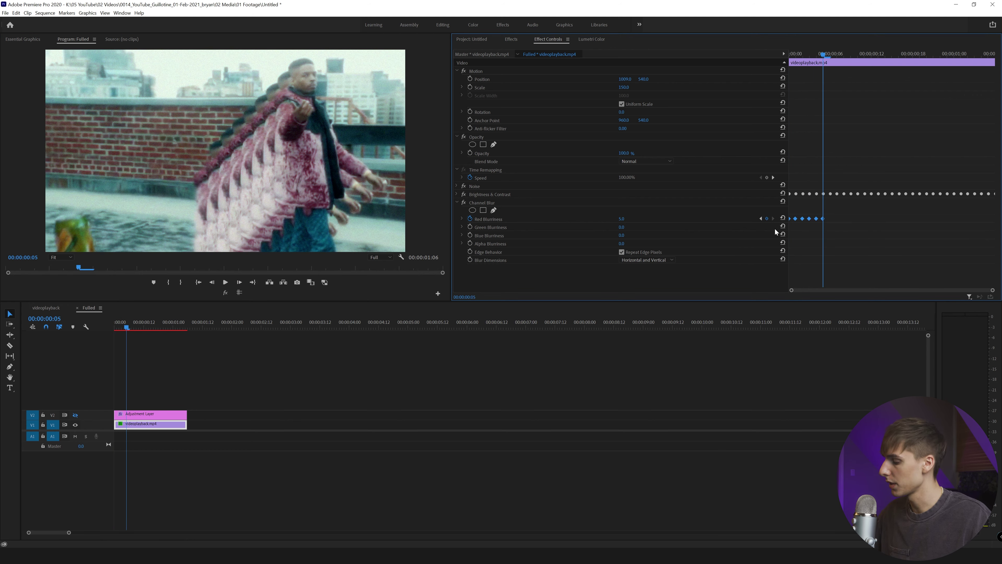
{"action": "key", "text": "ctrl+v"}
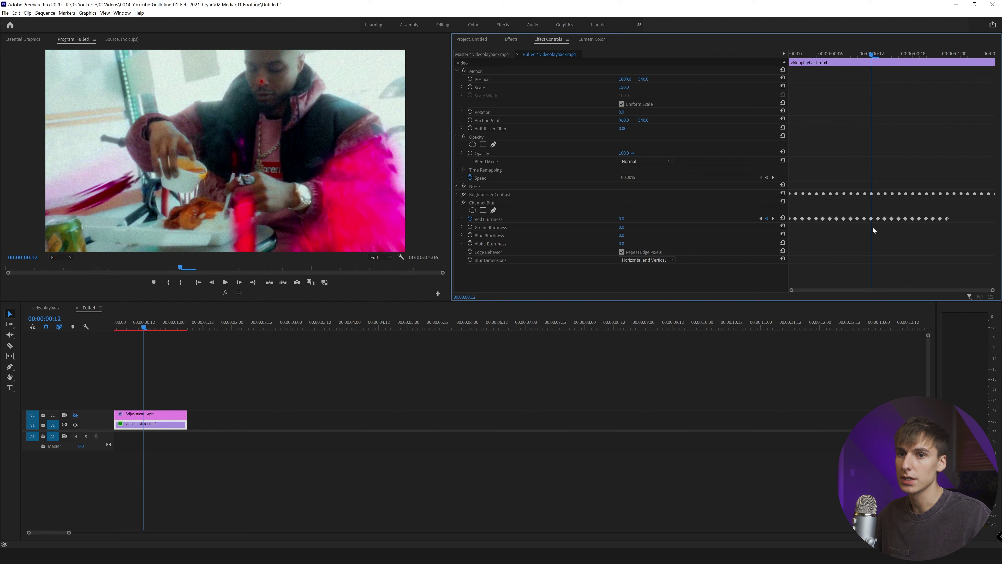
{"action": "left_click", "coordinate": [954, 55]}
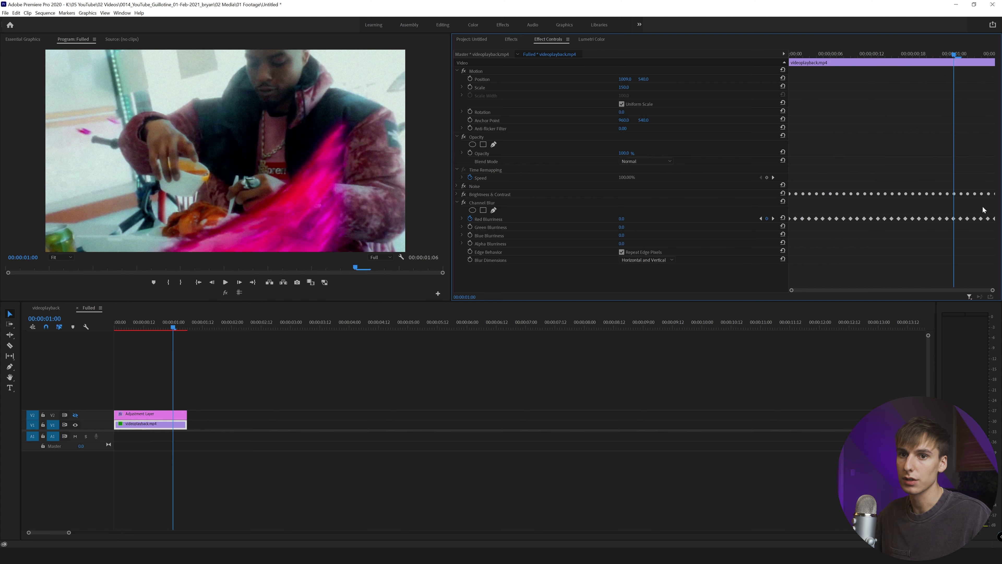
Preview the red blur flicker near the clip's end and show the adjustment layer's track again.
{"action": "key", "text": "space"}
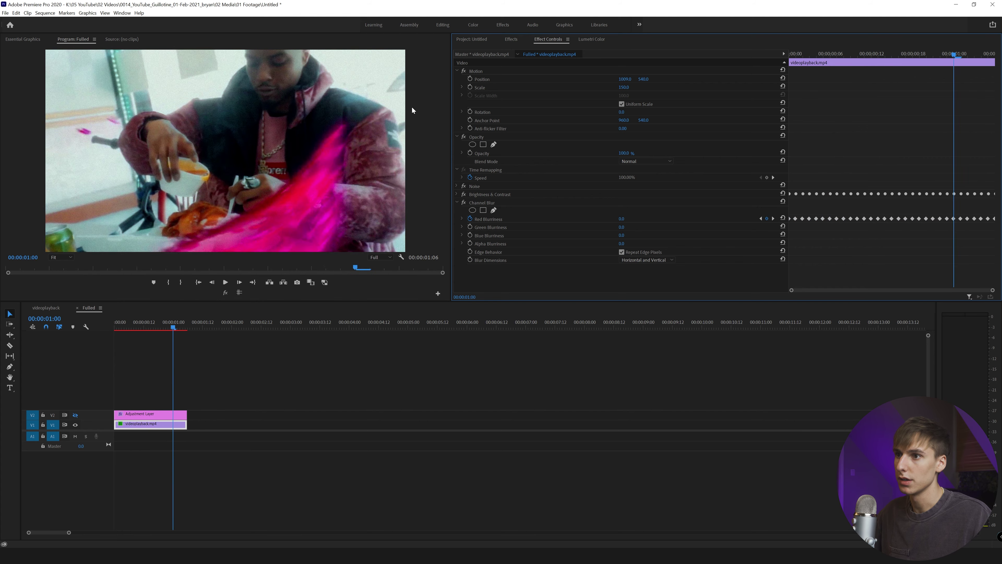
{"action": "key", "text": "space"}
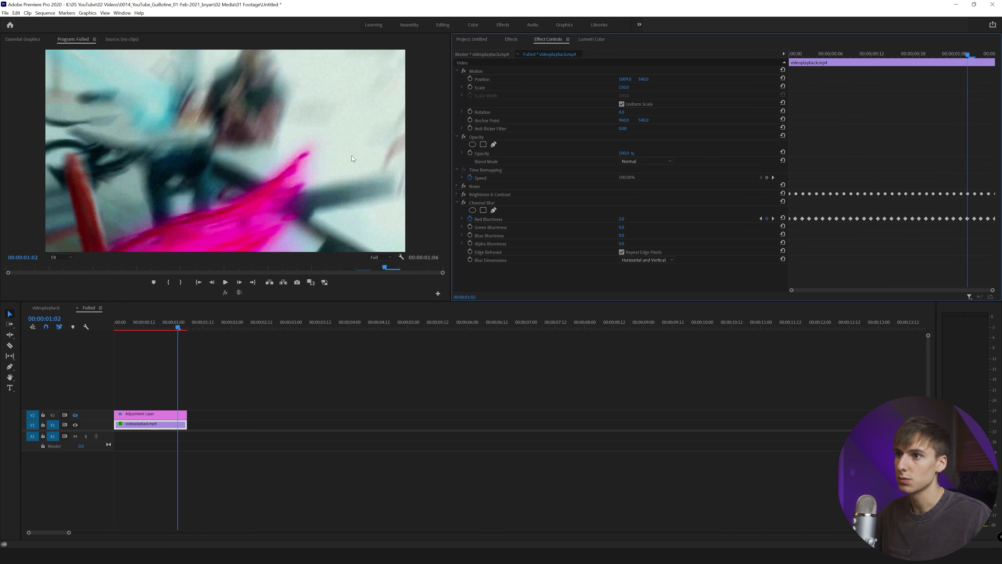
{"action": "mouse_move", "coordinate": [852, 55]}
{"action": "left_mouse_down"}
{"action": "mouse_move", "coordinate": [894, 58]}
{"action": "mouse_move", "coordinate": [828, 67]}
{"action": "mouse_move", "coordinate": [864, 70]}
{"action": "left_mouse_up"}
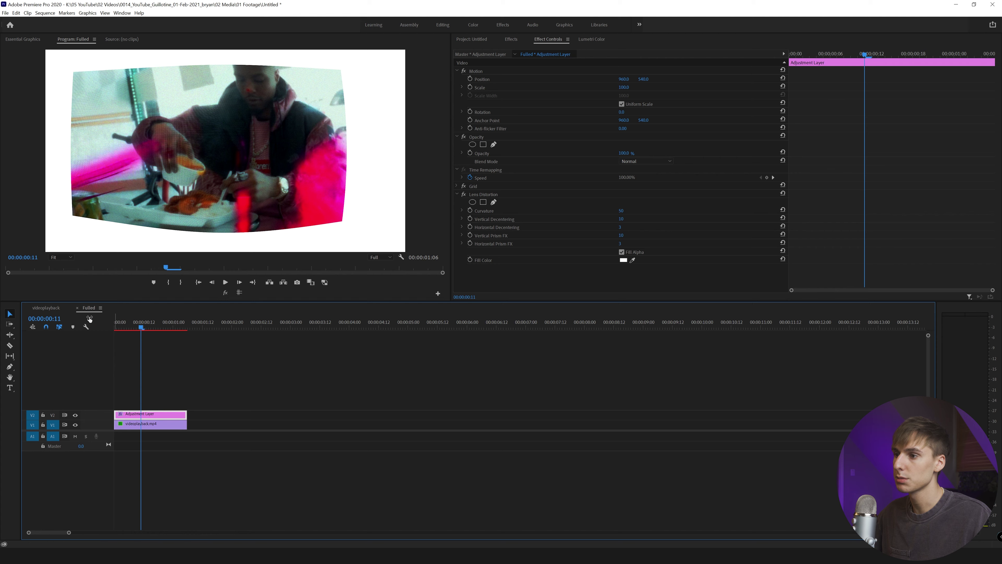
Return to the videoplayback sequence and render its effects between the In and Out points.
{"action": "left_click", "coordinate": [46, 307]}
{"action": "left_click", "coordinate": [45, 12]}
{"action": "left_click", "coordinate": [63, 31]}
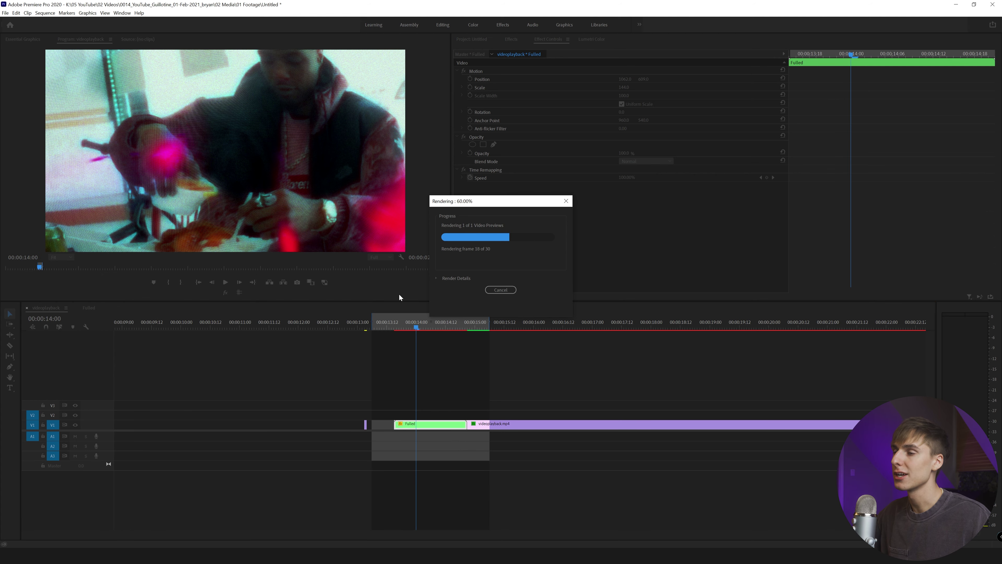
Play the rendered Fulled transition from just before its start in a maximized preview to check the look.
{"action": "left_click_drag", "start_coordinate": [396, 324], "coordinate": [390, 322]}
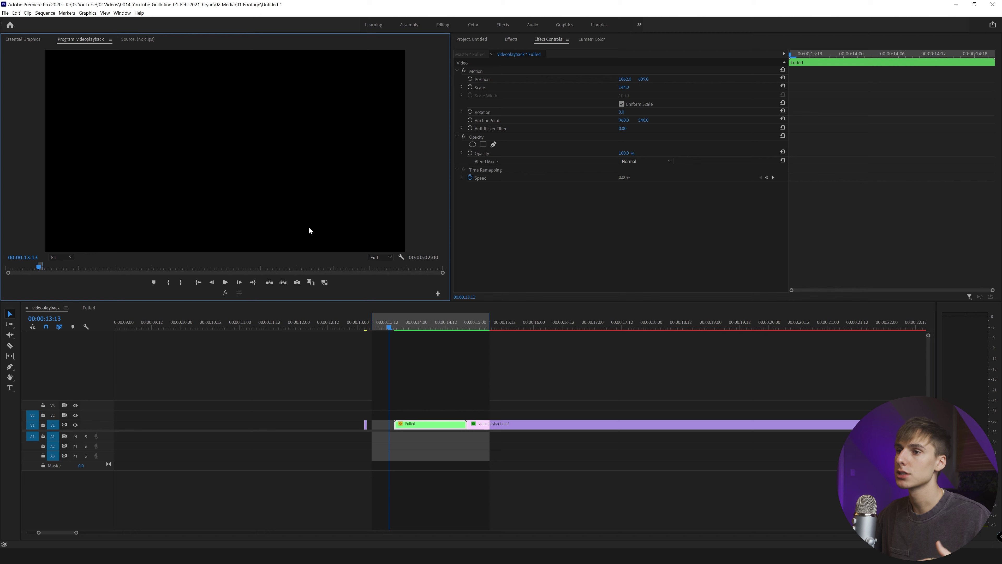
{"action": "key", "text": "grave"}
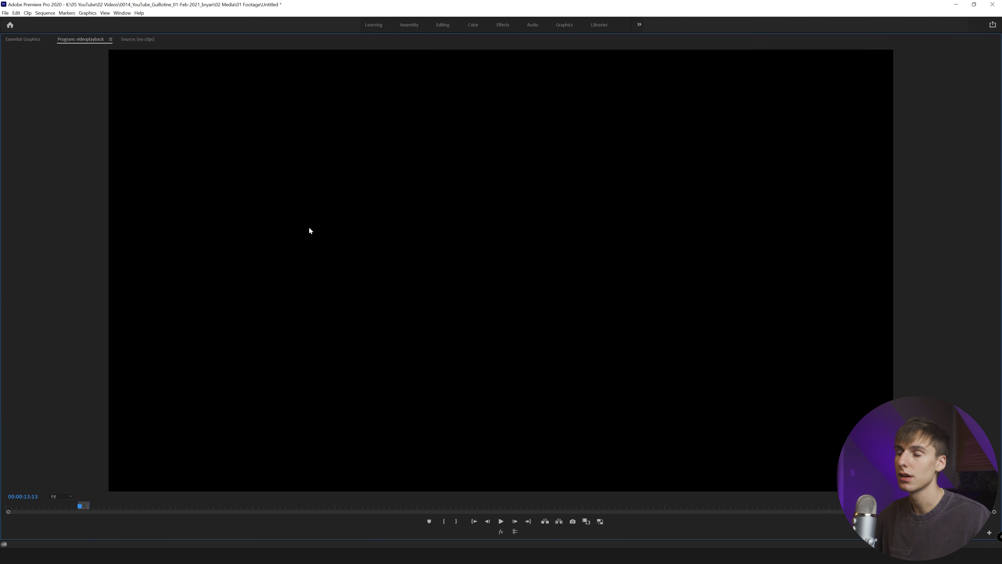
{"action": "key", "text": "Right"}
{"action": "key", "text": "Right"}
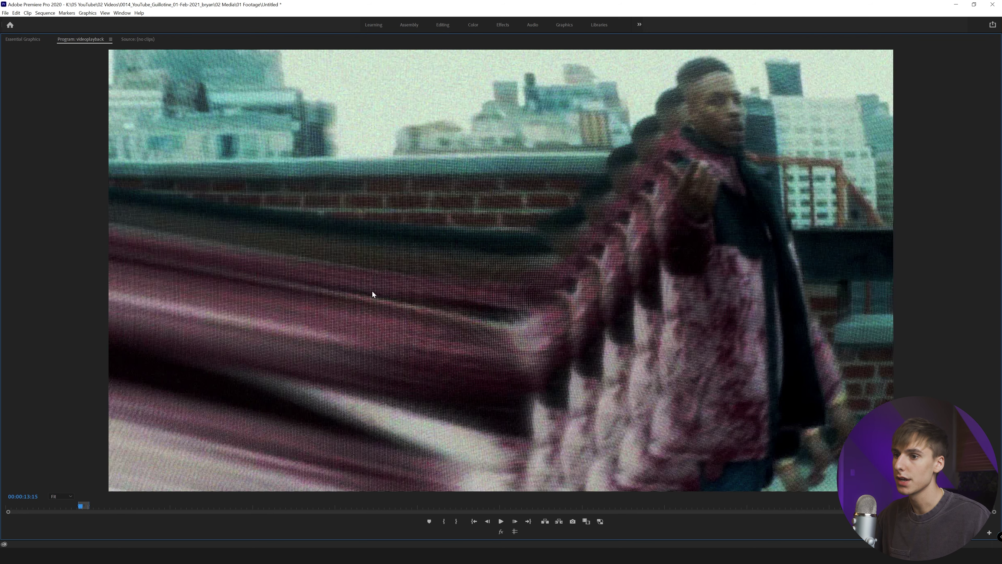
{"action": "key", "text": "space"}
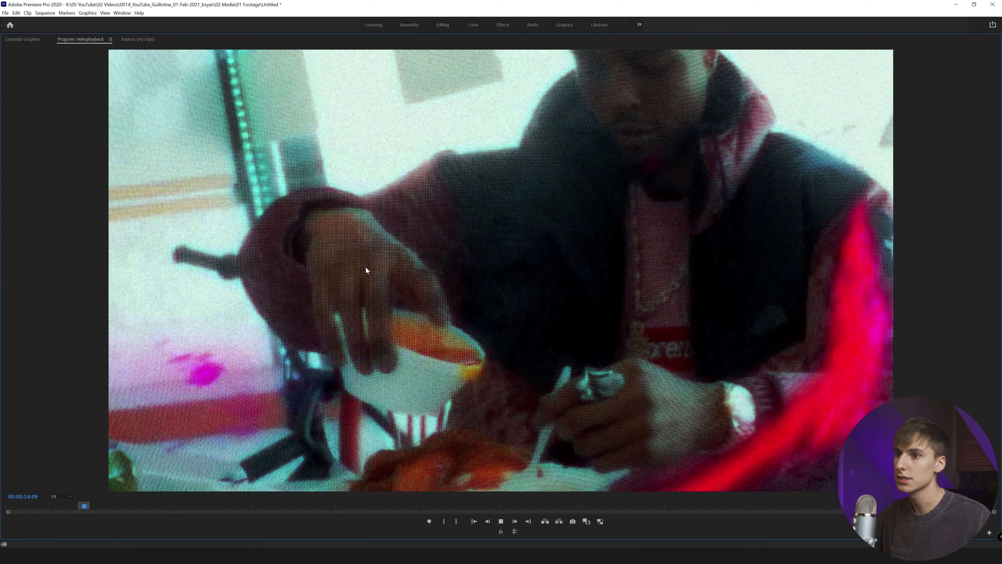
{"action": "key", "text": "space"}
{"action": "key", "text": "grave"}
Open the Fulled nested sequence and set the Grid effect's opacity on the adjustment layer to 75%.
{"action": "left_click", "coordinate": [433, 317]}
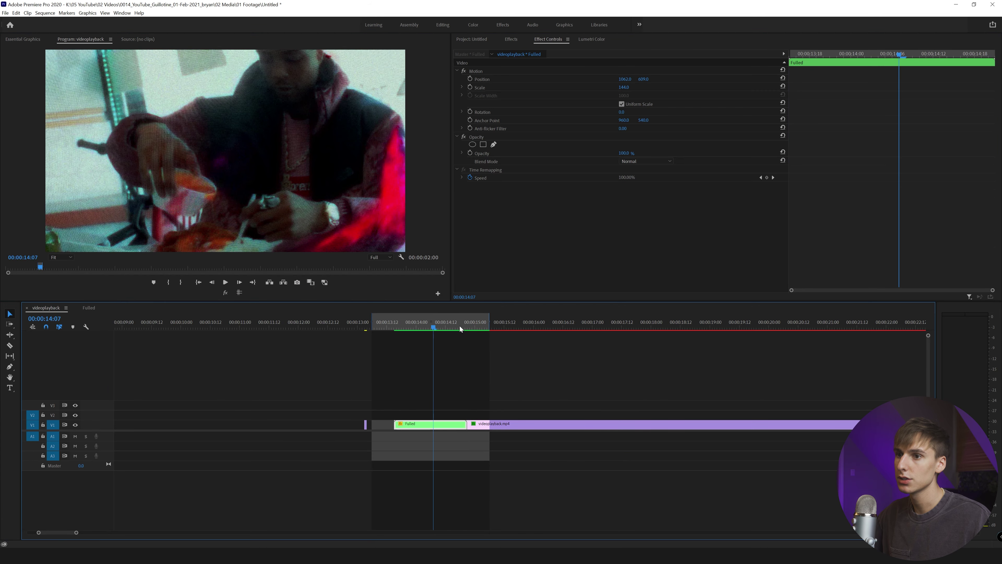
{"action": "double_click", "coordinate": [442, 423]}
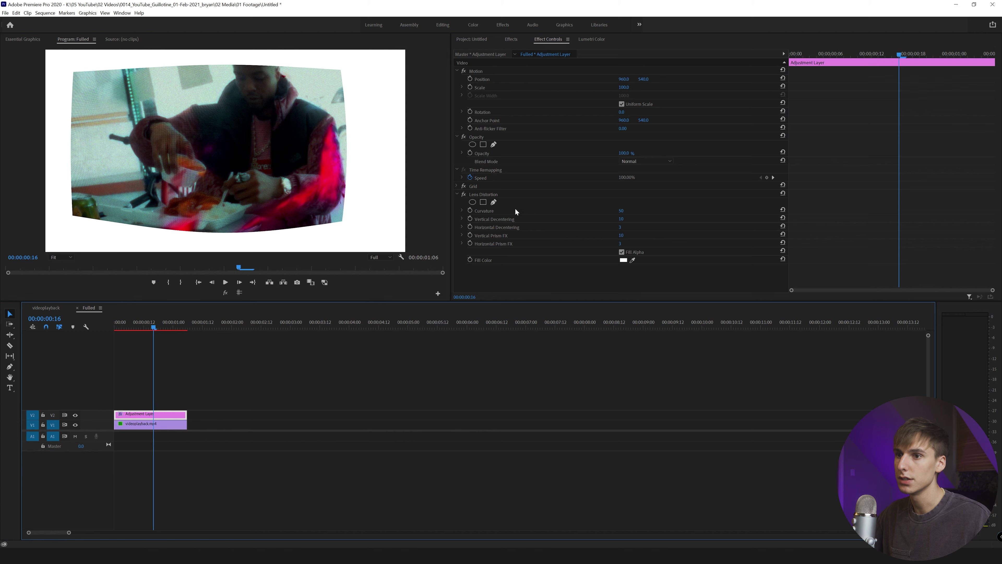
{"action": "left_click", "coordinate": [454, 187]}
{"action": "left_click", "coordinate": [457, 186]}
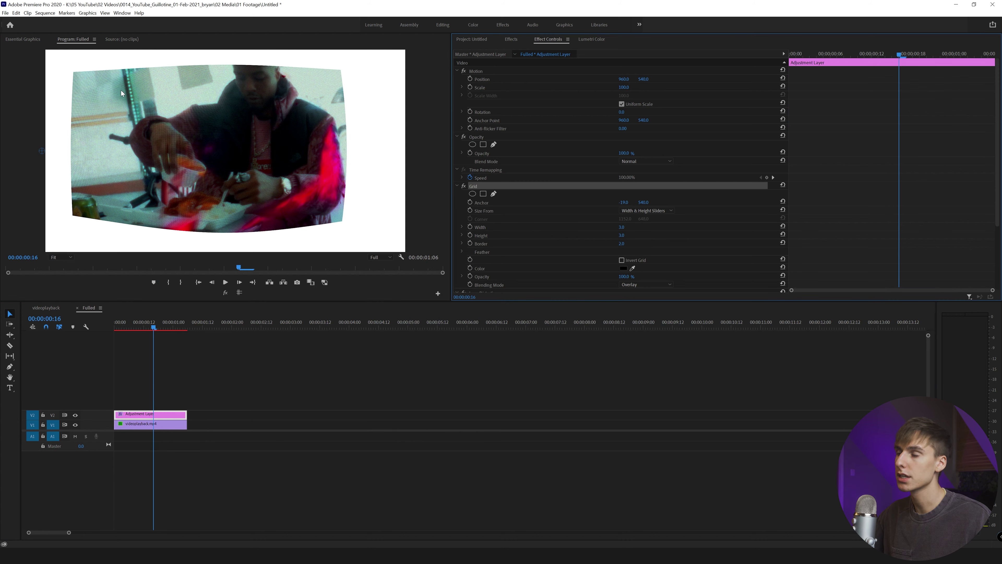
{"action": "left_click", "coordinate": [627, 276]}
{"action": "type", "text": "75"}
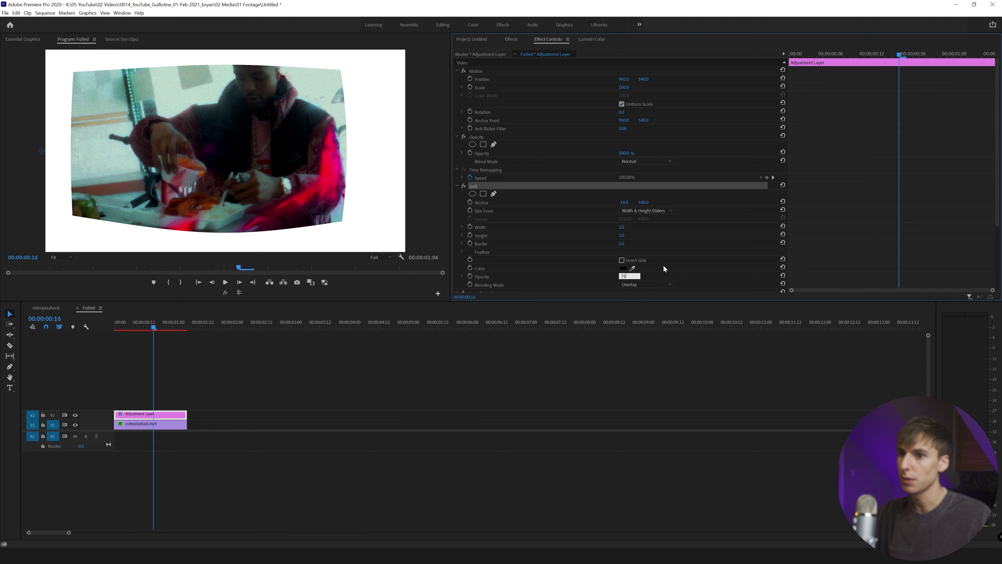
{"action": "key", "text": "Return"}
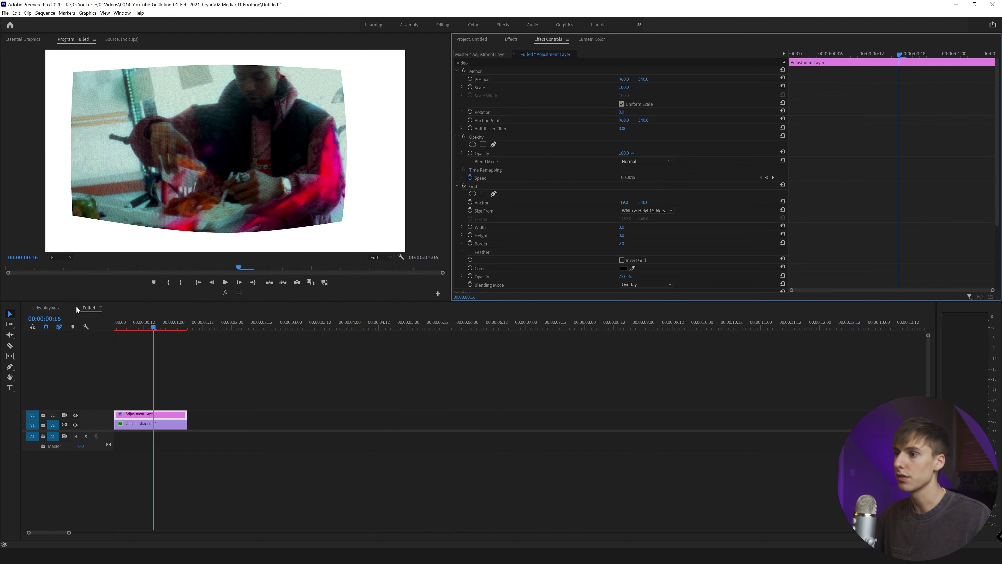
Switch back to the videoplayback sequence and render it from In to Out with the softened grid.
{"action": "left_click", "coordinate": [46, 308]}
{"action": "left_click", "coordinate": [45, 13]}
{"action": "left_click", "coordinate": [51, 39]}
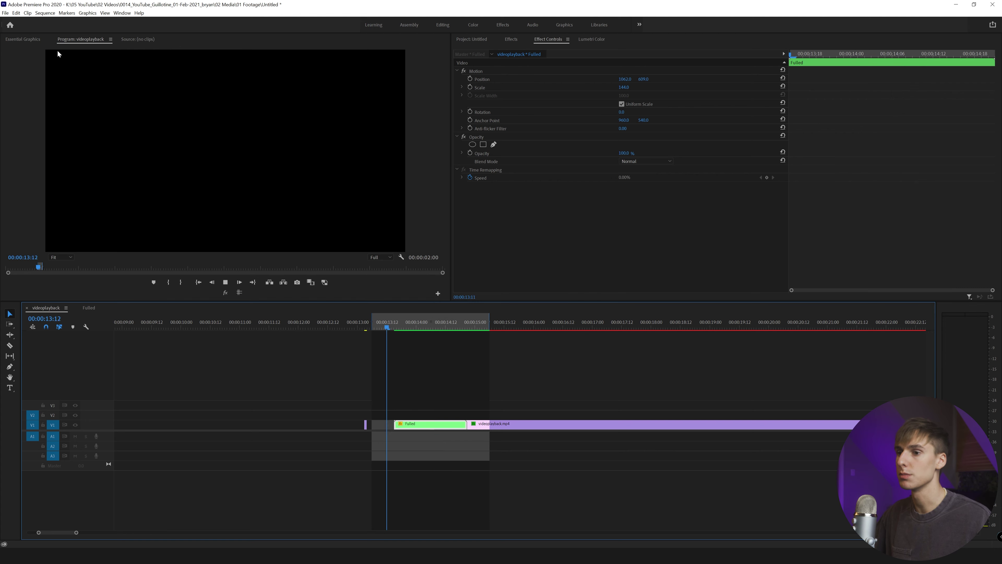
Compare frames of the Fulled transition with the short reference clip at 00:00:13:03.
{"action": "key", "text": "space"}
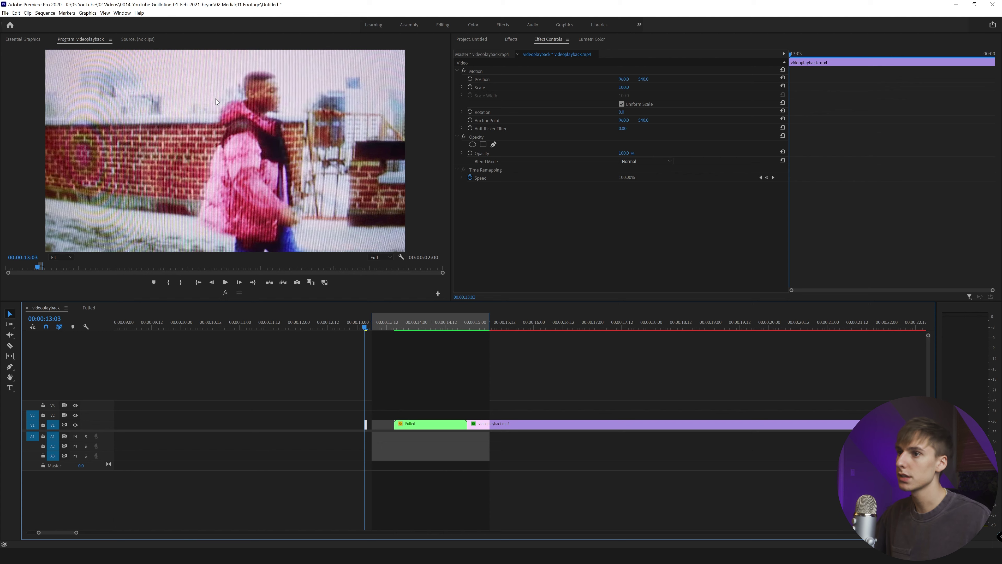
{"action": "left_click", "coordinate": [403, 327]}
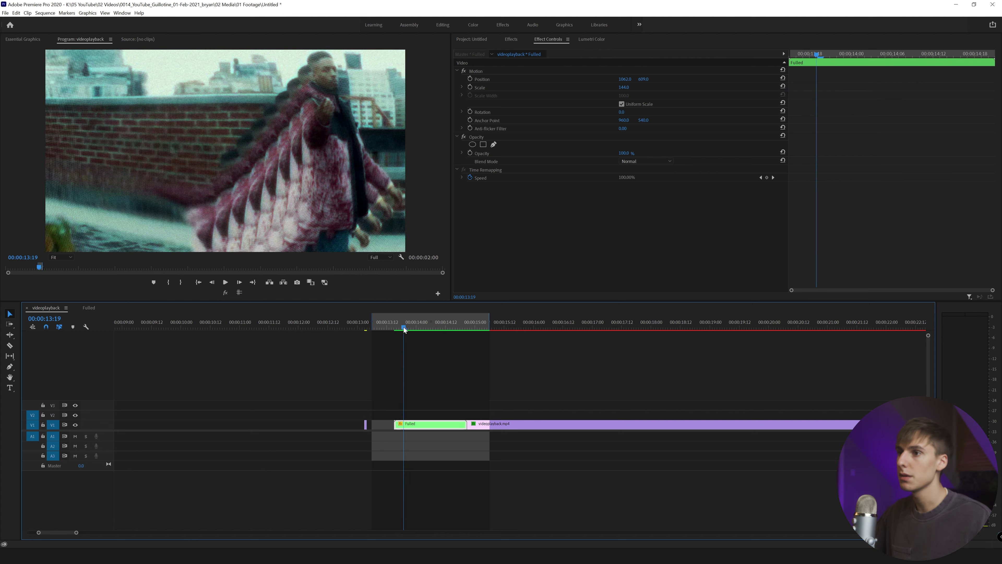
{"action": "left_click", "coordinate": [365, 329]}
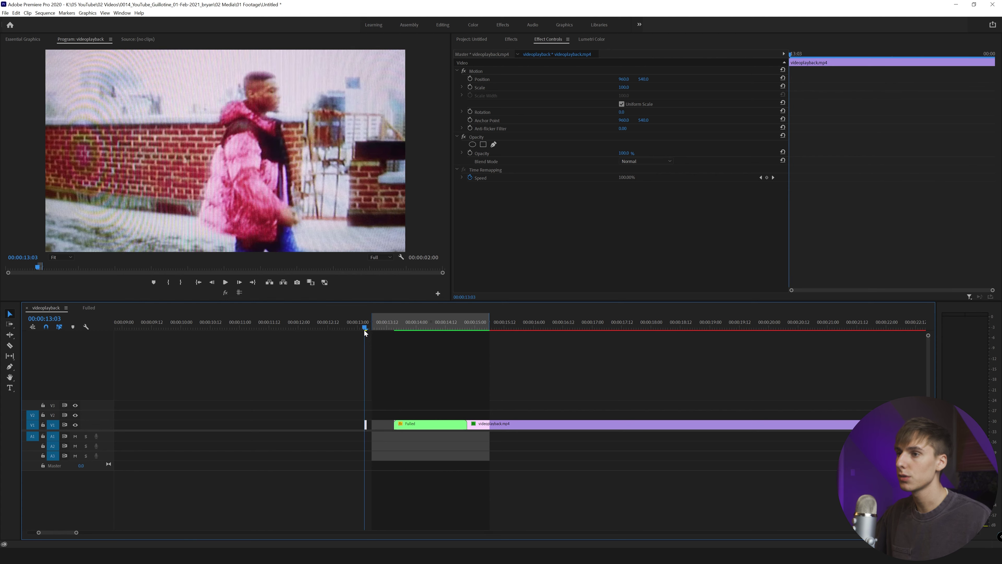
{"action": "left_click", "coordinate": [416, 327]}
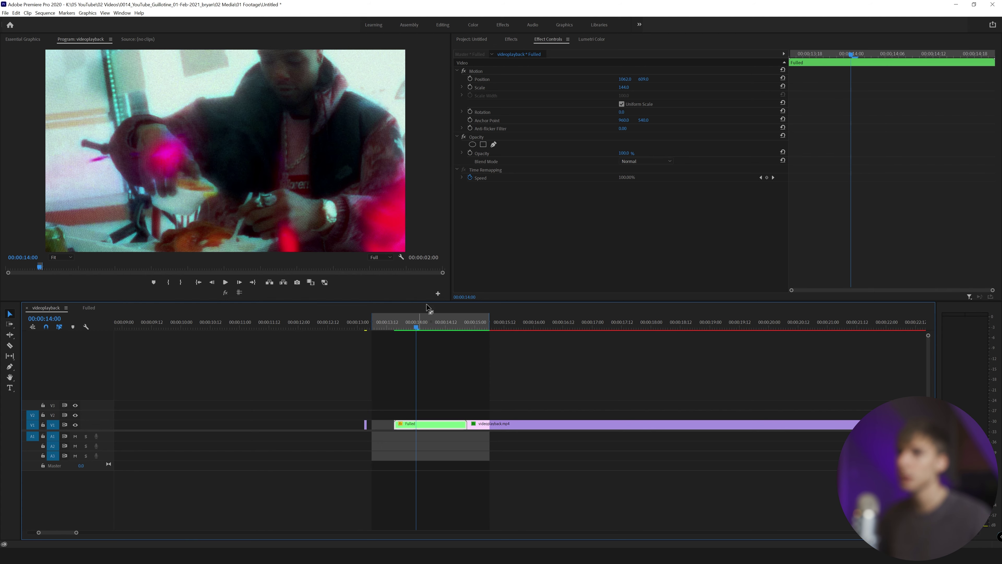
Find the Tint effect, apply it to the videoplayback.mp4 clip inside the Fulled sequence and show its settings.
{"action": "left_click", "coordinate": [511, 38]}
{"action": "key", "text": "BackSpace"}
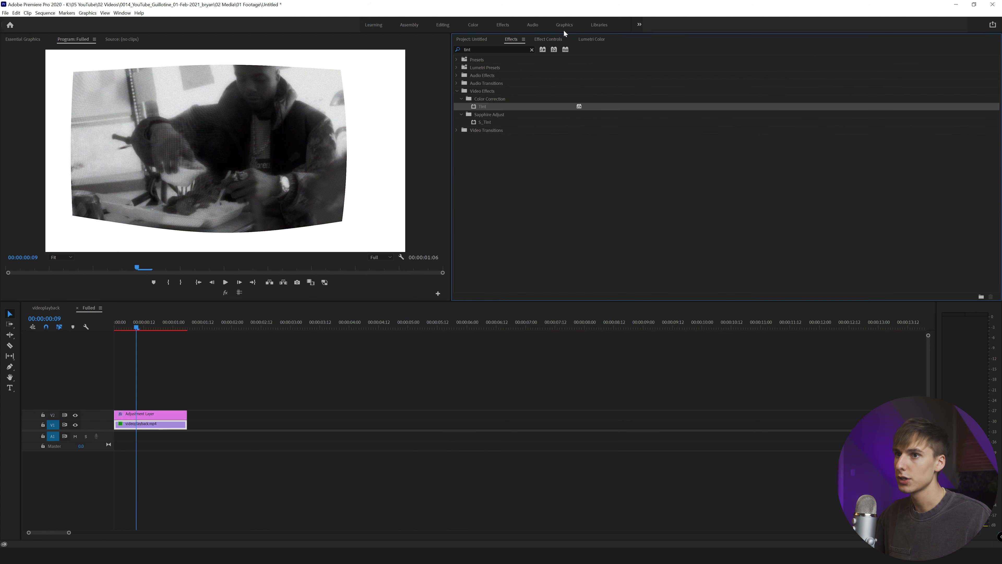
{"action": "left_click", "coordinate": [548, 39]}
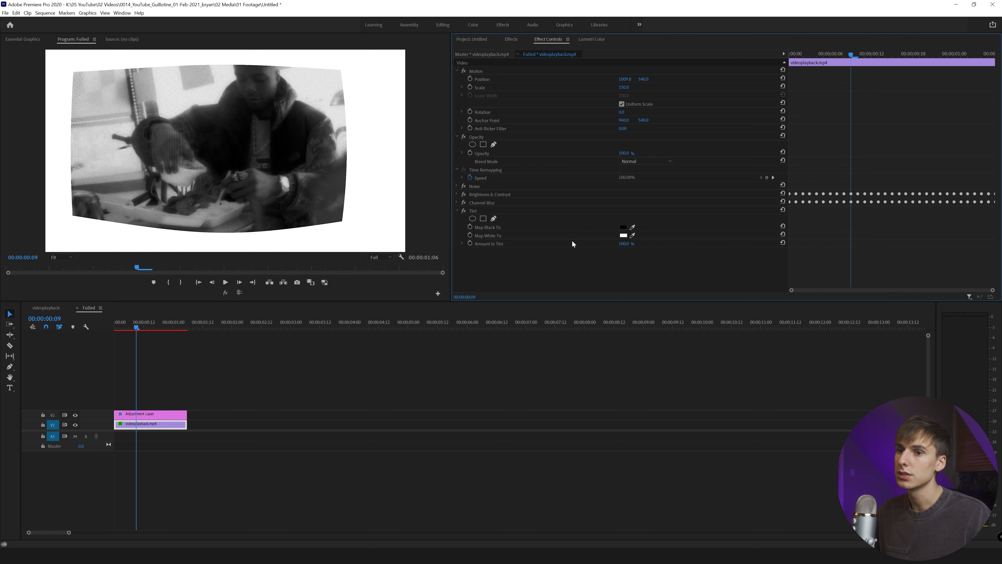
Set the Tint effect's Map White To color to magenta FF00F6.
{"action": "left_click", "coordinate": [623, 236]}
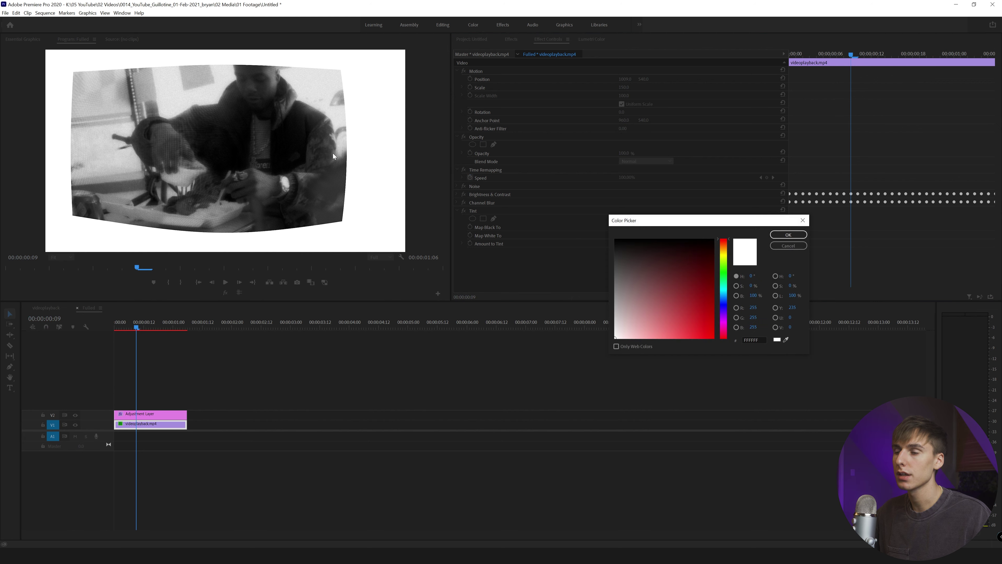
{"action": "left_click", "coordinate": [723, 324]}
{"action": "left_click", "coordinate": [713, 336]}
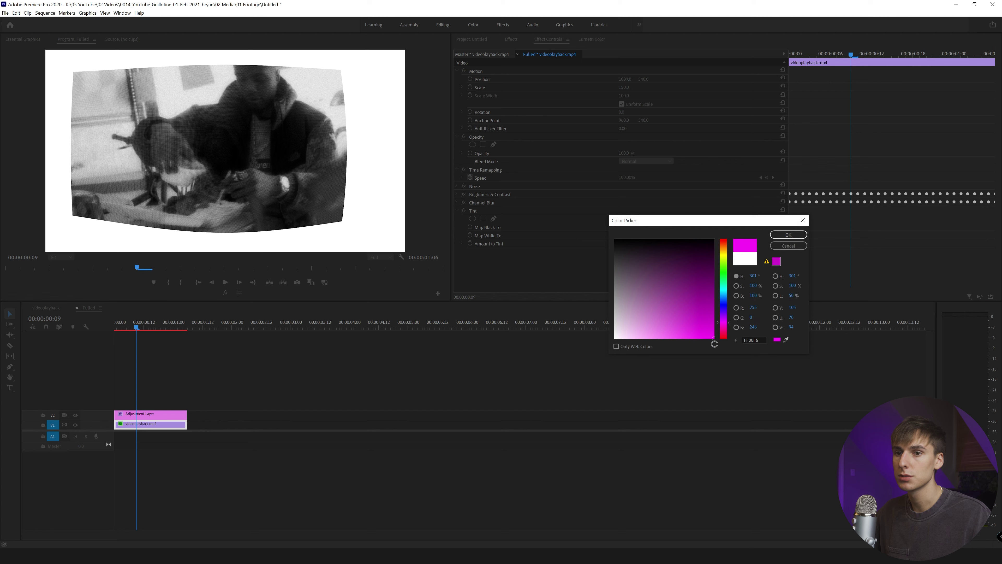
{"action": "left_click", "coordinate": [788, 234]}
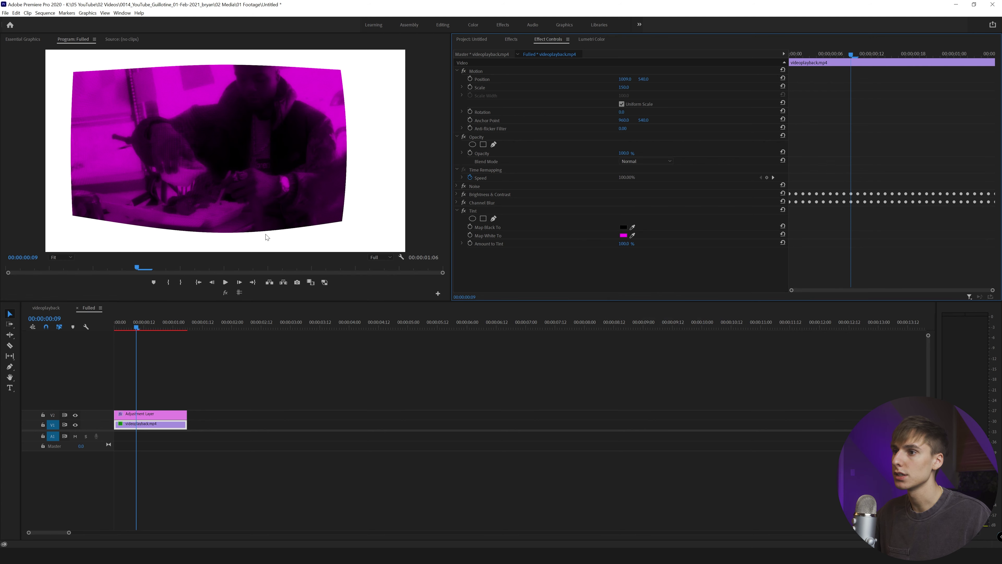
Reduce the Amount to Tint to leave only a light magenta cast on the clip.
{"action": "left_click_drag", "start_coordinate": [625, 244], "coordinate": [297, 122]}
{"action": "left_click", "coordinate": [623, 244]}
{"action": "type", "text": "1"}
{"action": "key", "text": "BackSpace"}
{"action": "type", "text": "25"}
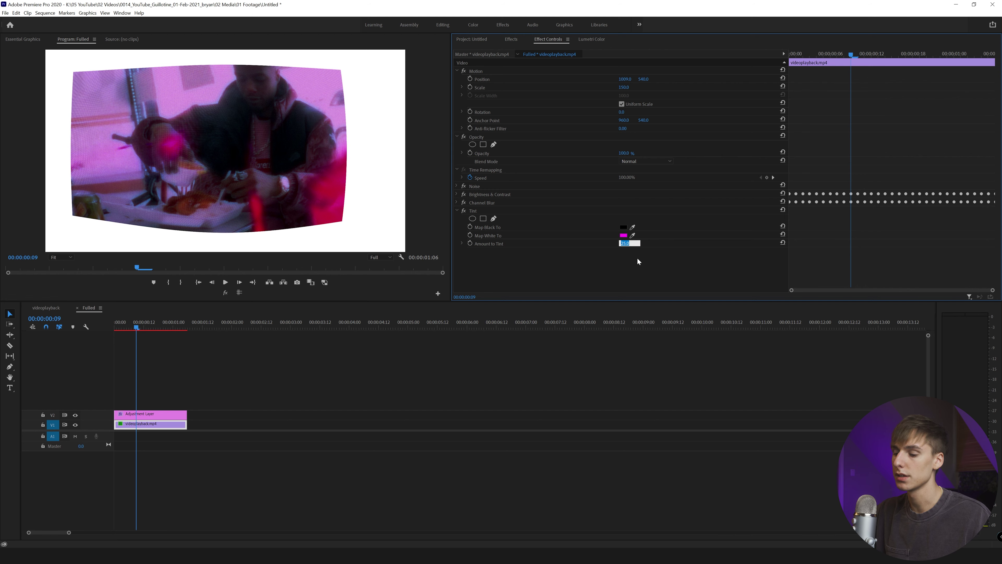
Go back to the videoplayback sequence and render the tinted transition from In to Out.
{"action": "left_click", "coordinate": [510, 41]}
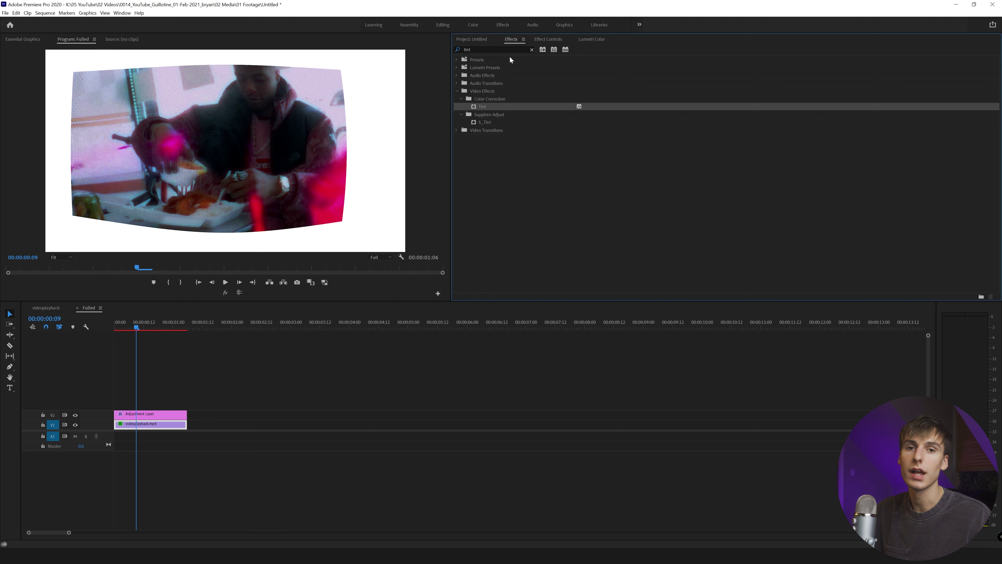
{"action": "left_click", "coordinate": [46, 307]}
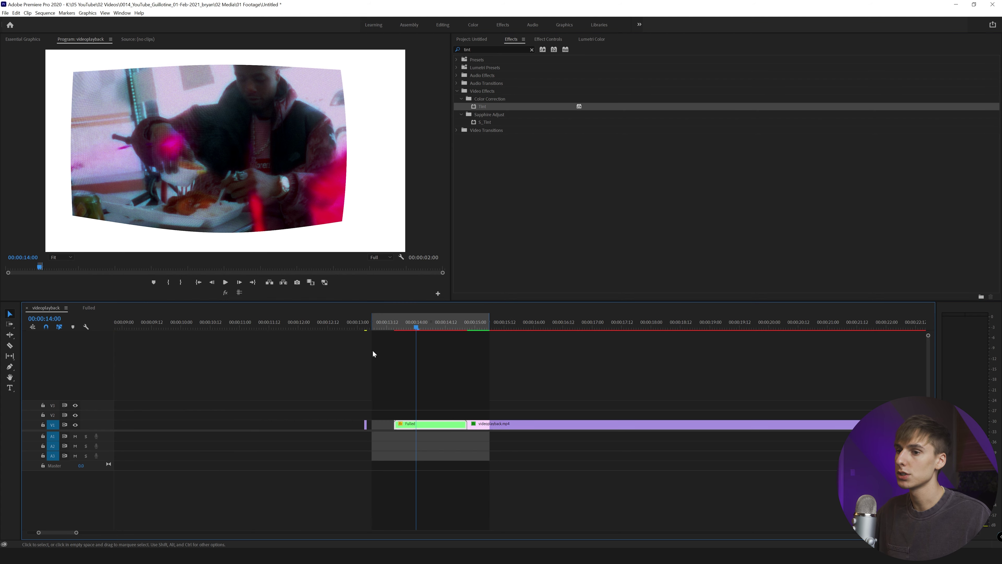
{"action": "left_click", "coordinate": [45, 14]}
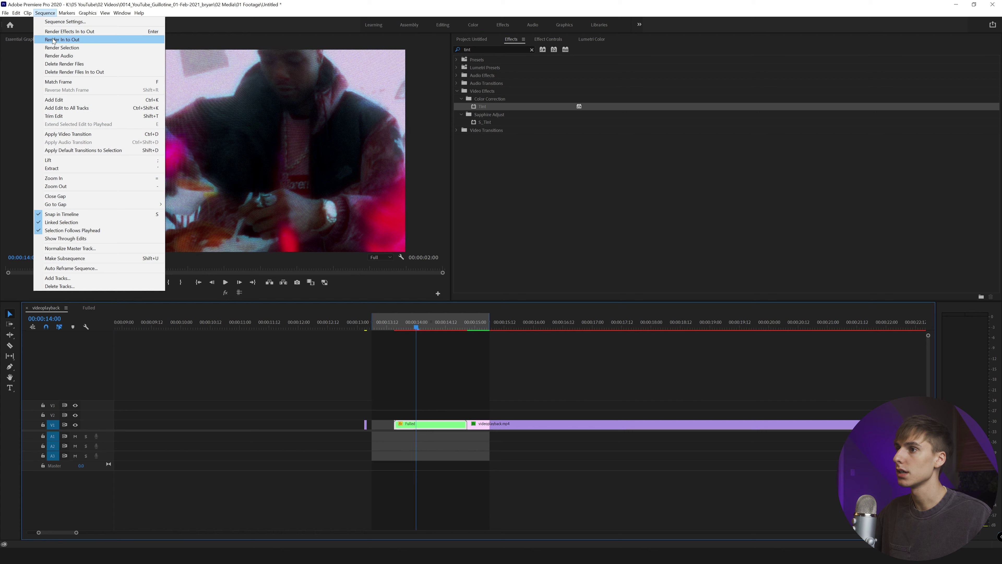
{"action": "left_click", "coordinate": [52, 38]}
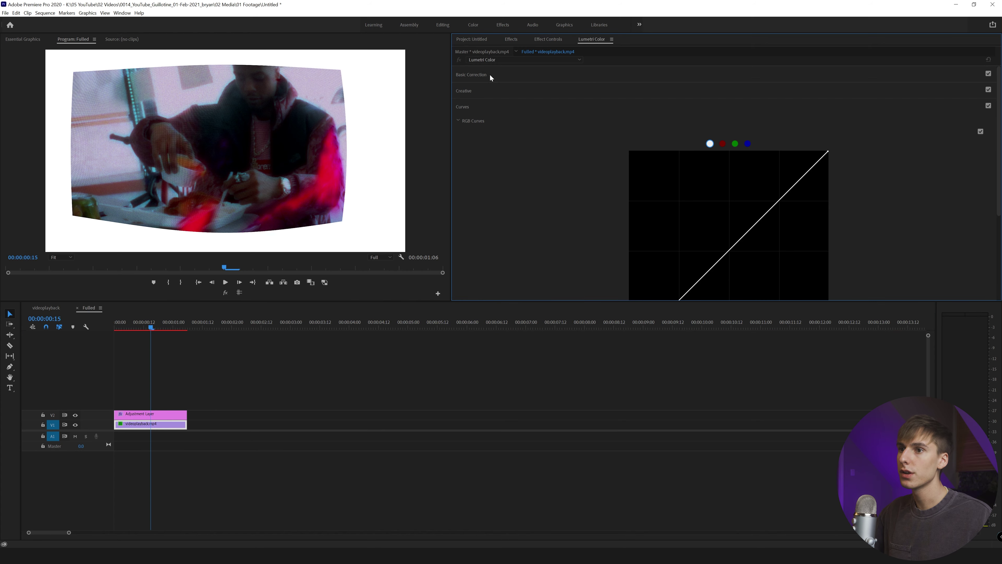
Raise the Lumetri Color Exposure to 1.0 in Basic Correction for the videoplayback.mp4 clip in the Fulled sequence.
{"action": "left_click", "coordinate": [488, 77]}
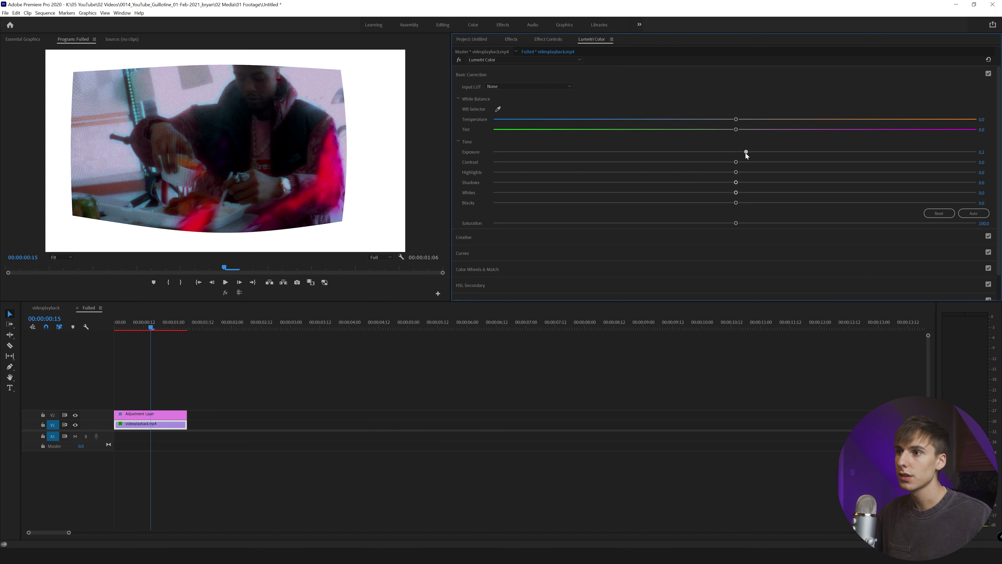
{"action": "left_click_drag", "start_coordinate": [750, 153], "coordinate": [784, 152]}
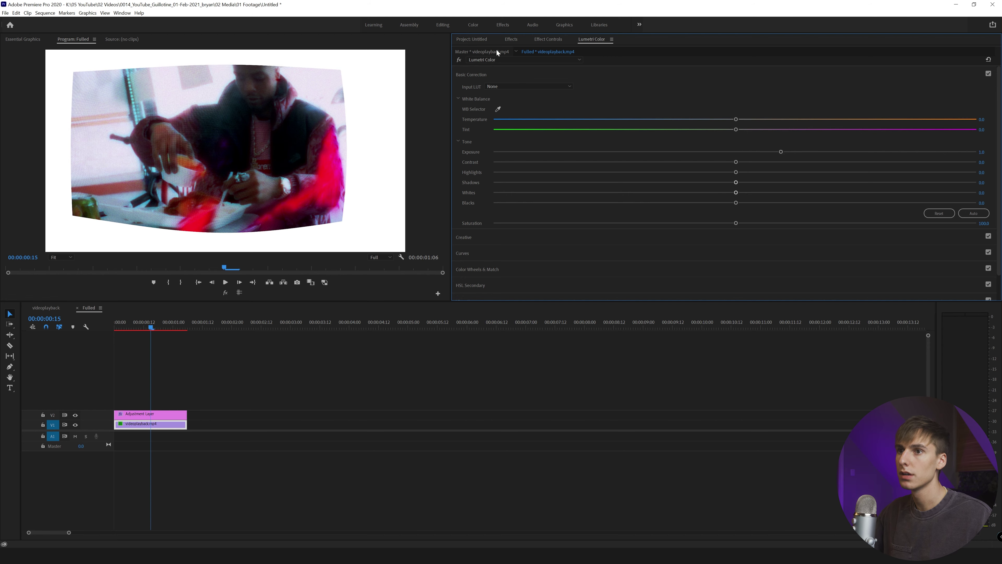
{"action": "left_click", "coordinate": [548, 39]}
In the videoplayback sequence, compare the last frame of the Fulled clip side by side with a reference frame from the clip that follows it.
{"action": "left_click", "coordinate": [43, 310]}
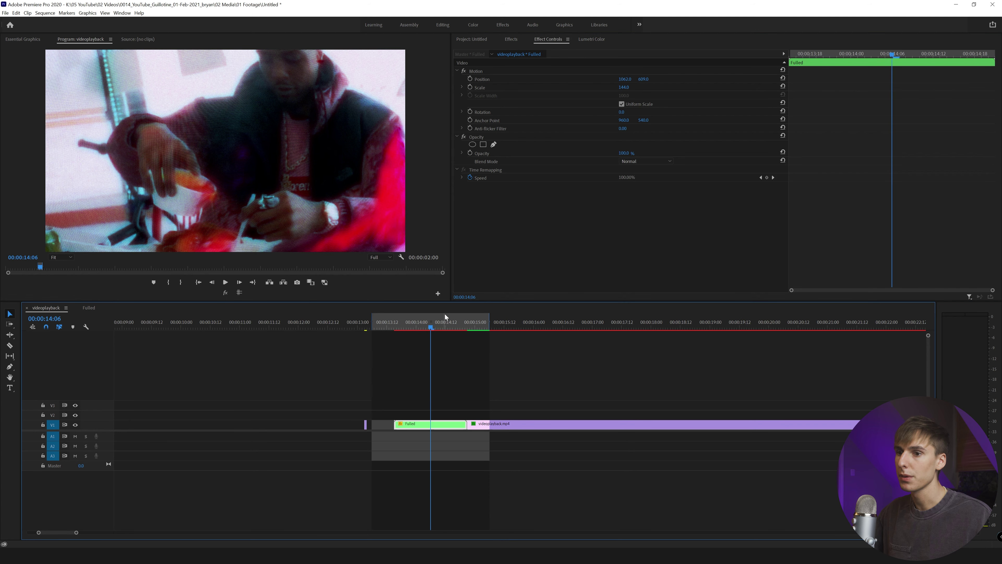
{"action": "left_click", "coordinate": [475, 326]}
{"action": "left_click_drag", "start_coordinate": [475, 325], "coordinate": [467, 326]}
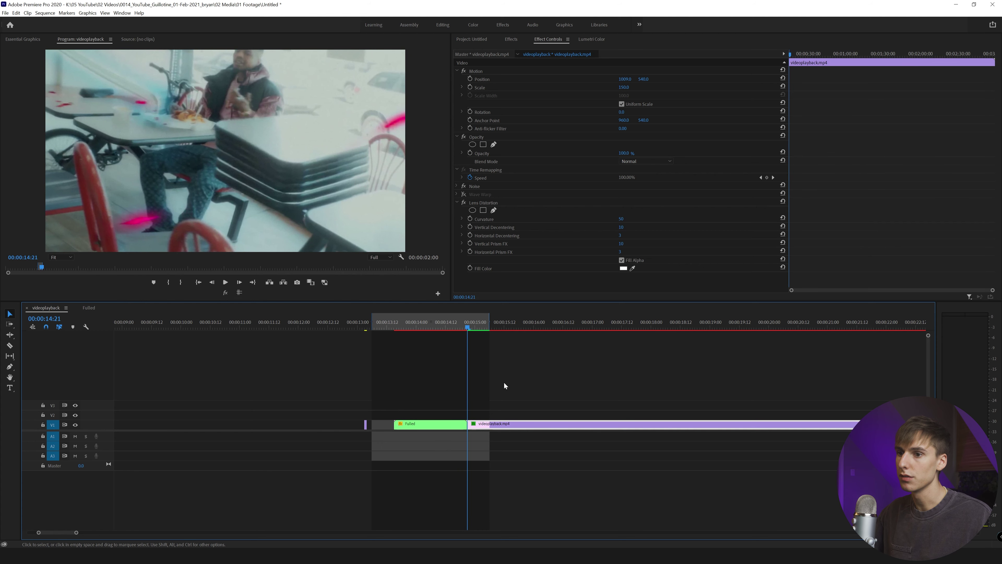
{"action": "key", "text": "Left"}
{"action": "left_click", "coordinate": [311, 281]}
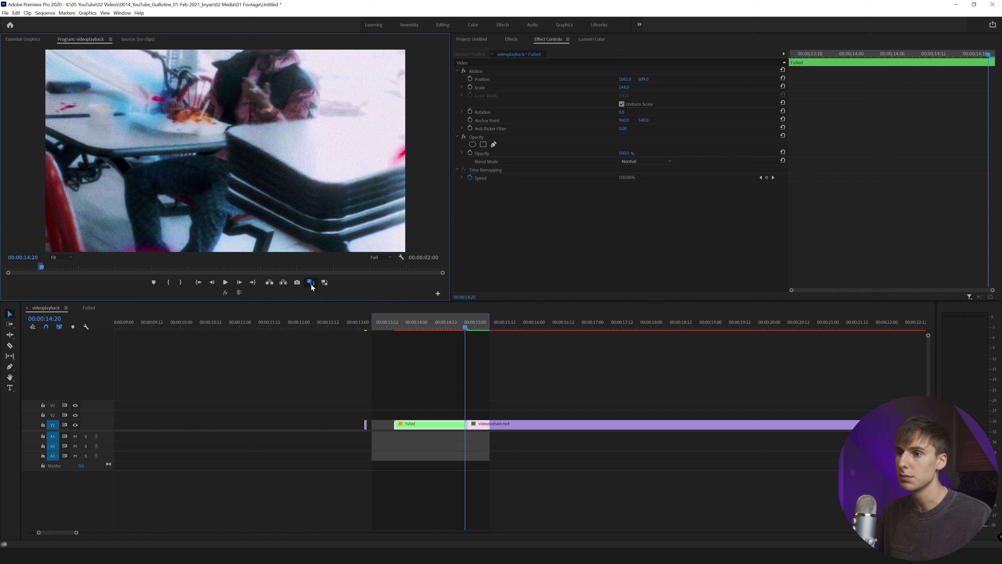
{"action": "left_click_drag", "start_coordinate": [42, 218], "coordinate": [25, 220]}
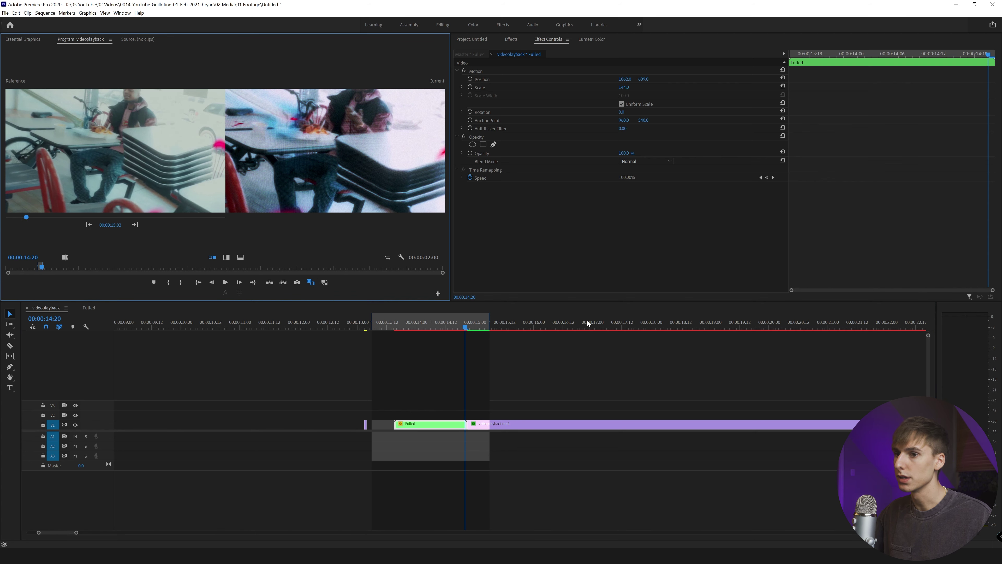
{"action": "left_click", "coordinate": [464, 327]}
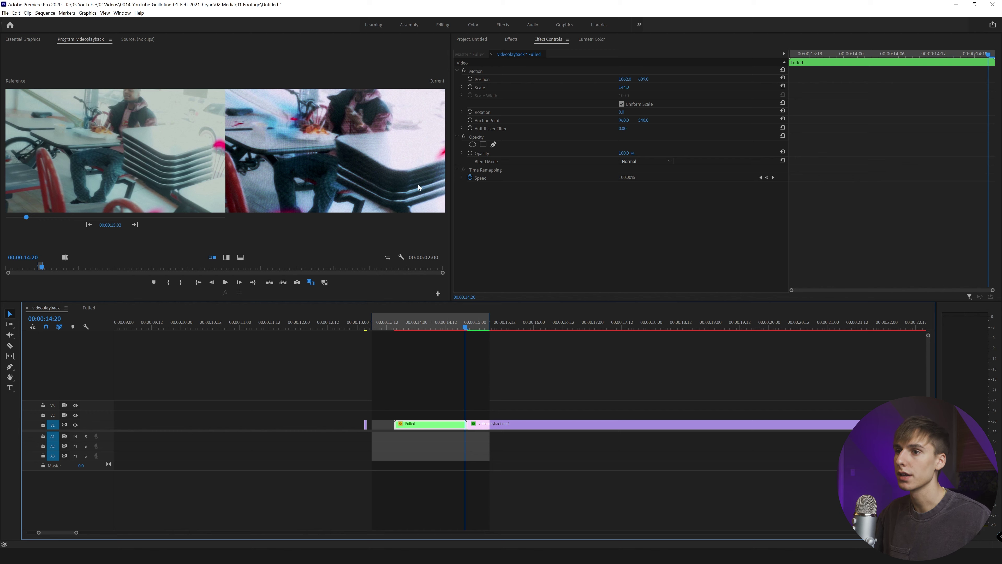
Turn off the comparison view and render the brightened transition from In to Out.
{"action": "left_click", "coordinate": [310, 282]}
{"action": "left_click", "coordinate": [44, 13]}
{"action": "left_click", "coordinate": [57, 38]}
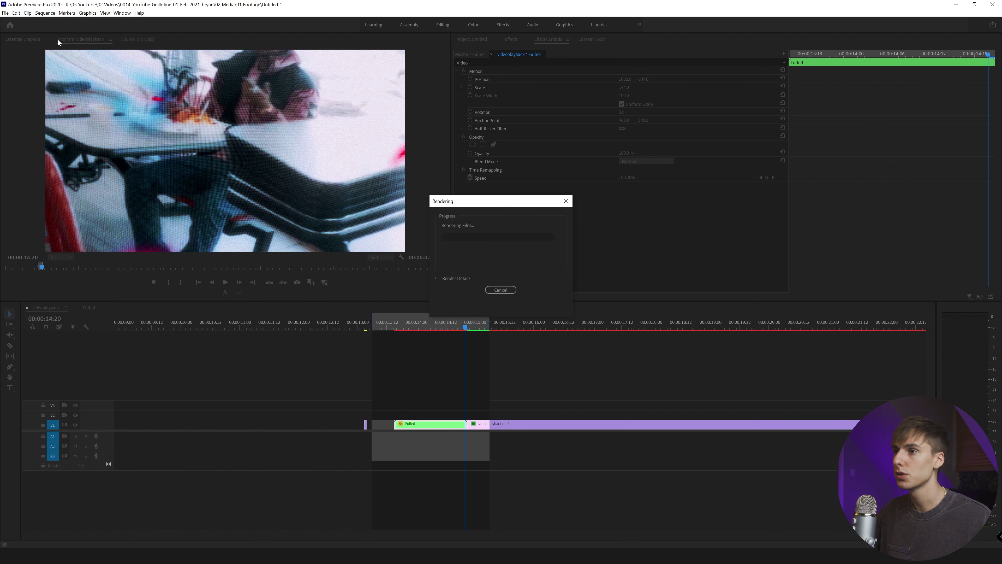